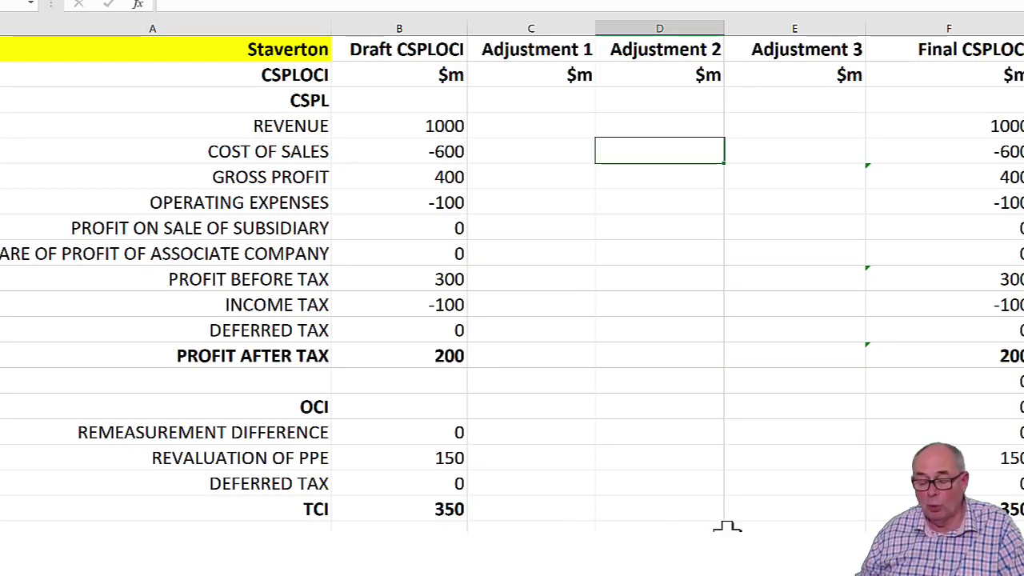
Bring up the Staverton solution workbook, review its Transaction 3 workings, and return to CSPLOCI
mouse_move(752, 575)
left_click(800, 498)
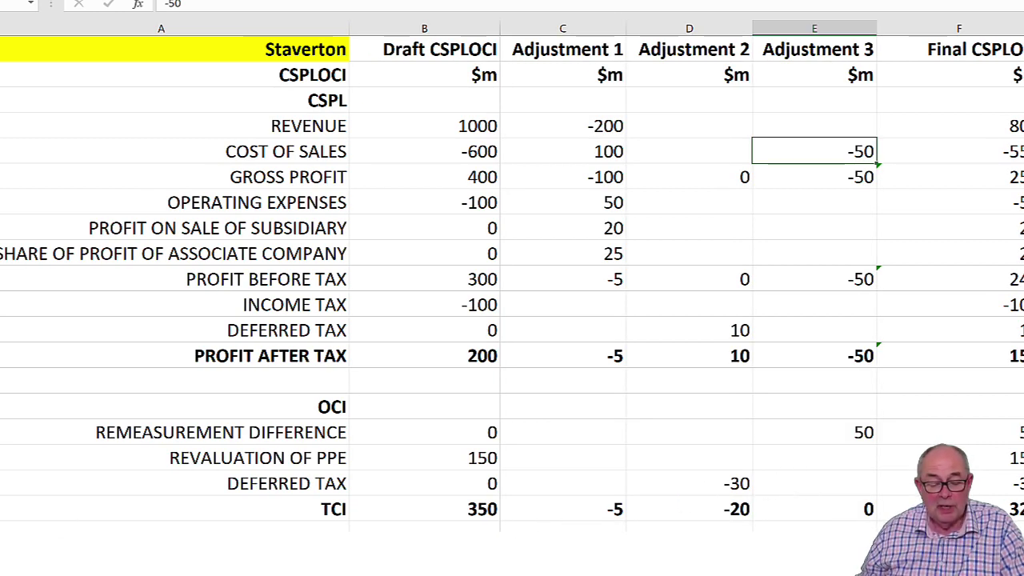
key("ctrl+Page_Down")
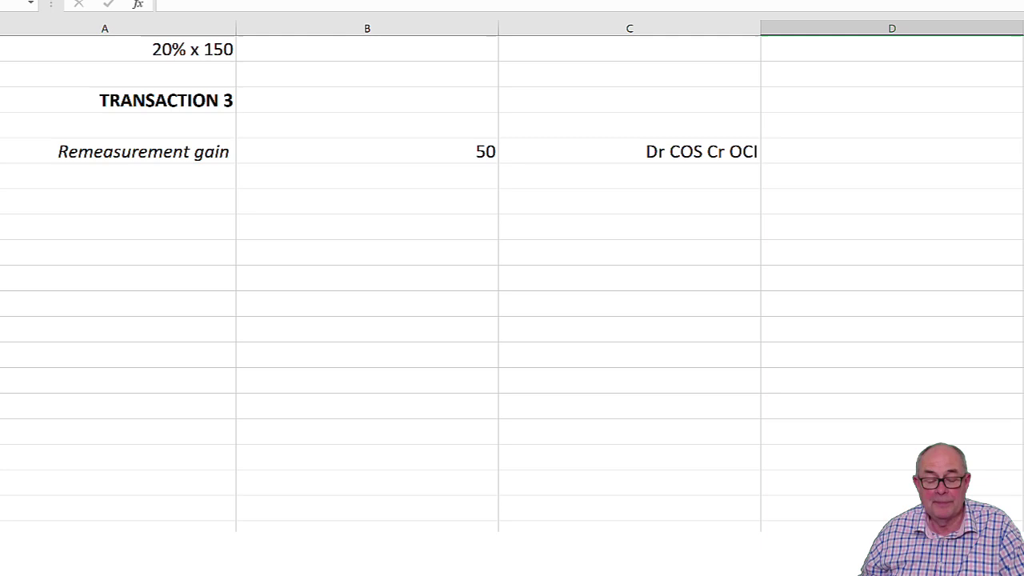
key("ctrl+Page_Up")
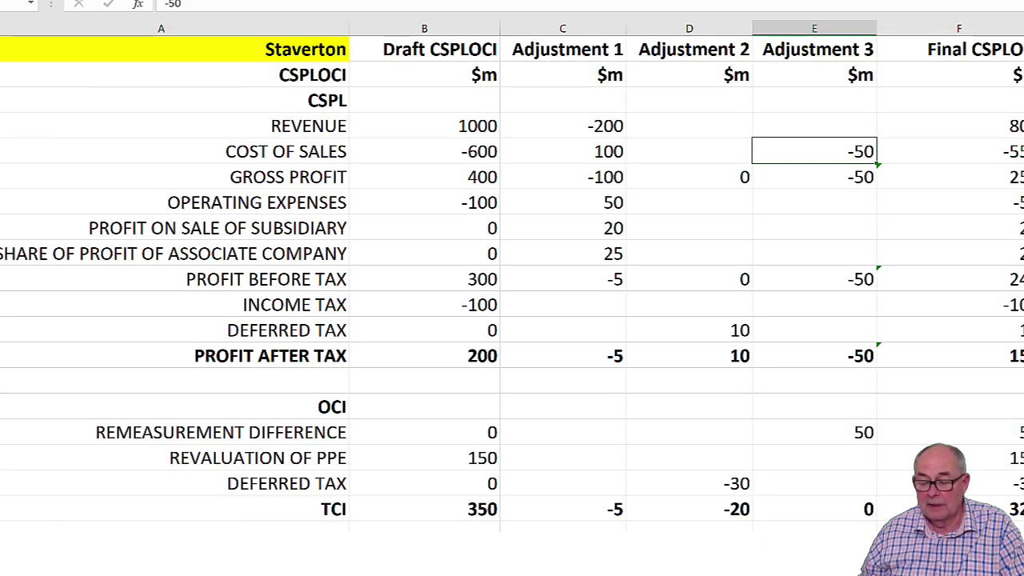
Switch to the blank Staverton template and select the Adjustment 1 cost of sales cell C5
mouse_move(717, 574)
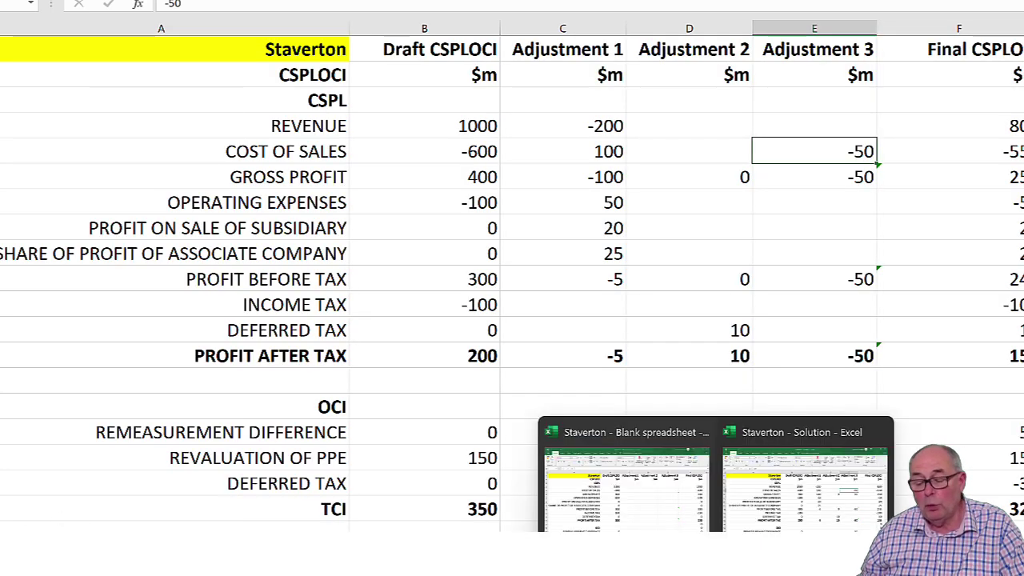
left_click(652, 519)
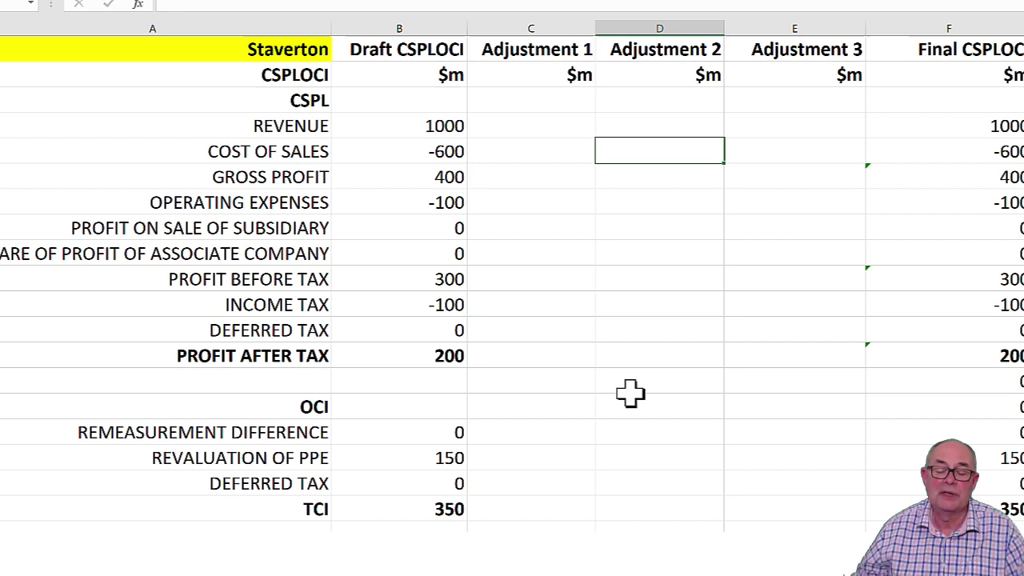
left_click(544, 157)
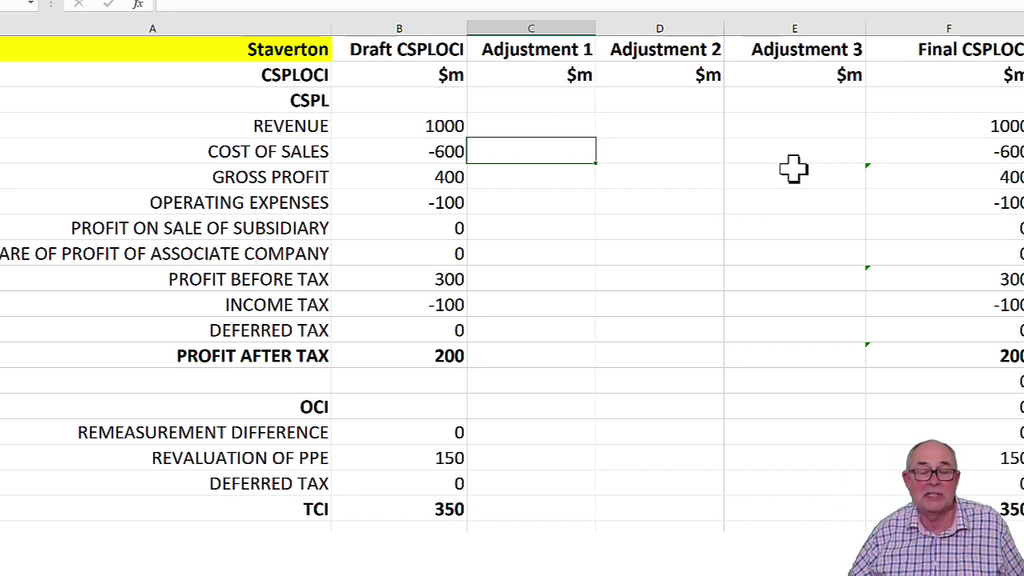
Enter 5 for cost of sales and 20 for revaluation of PPE, then close the workbook without saving
type("5")
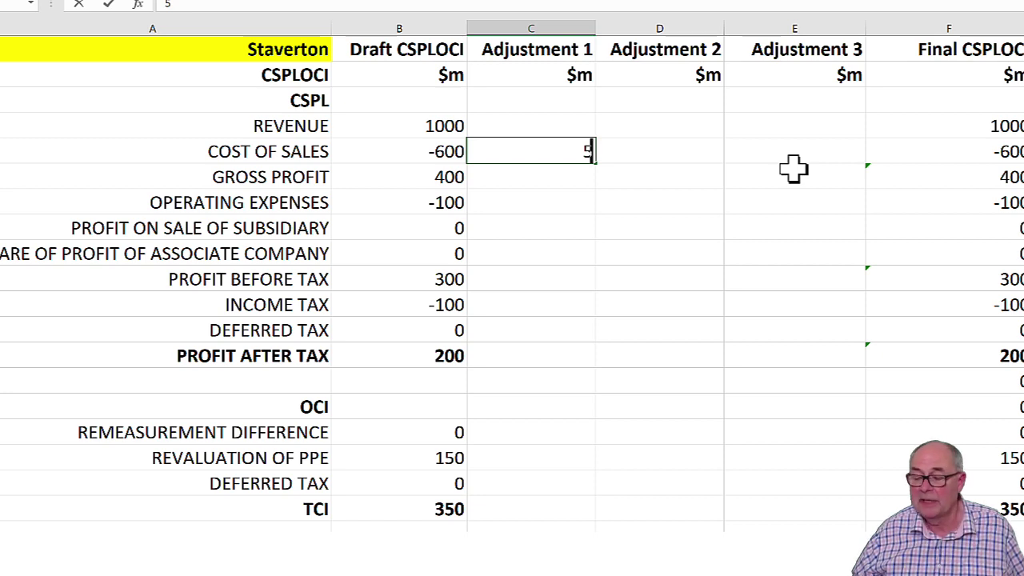
key("Return")
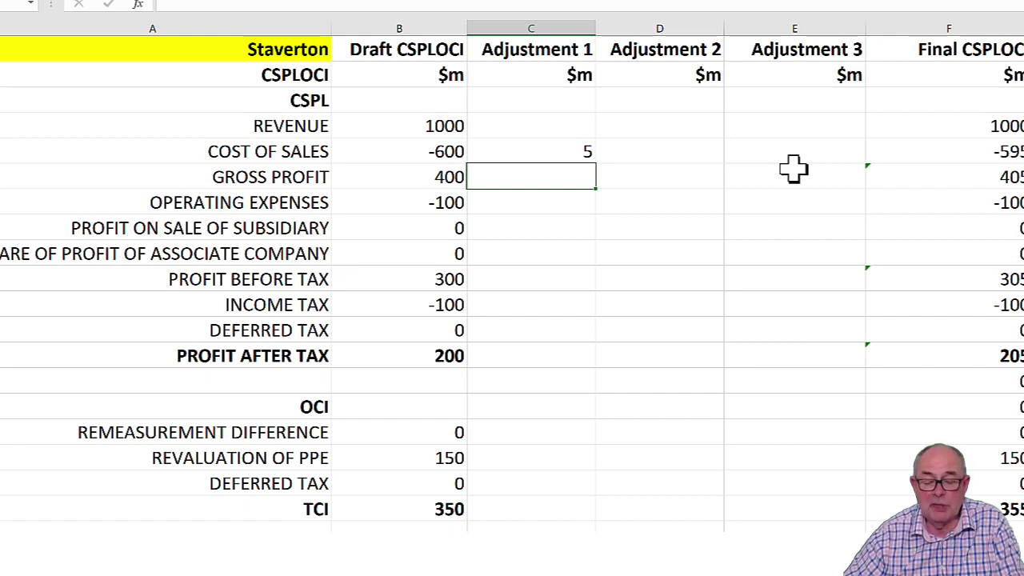
scroll(794, 168, "down", 2)
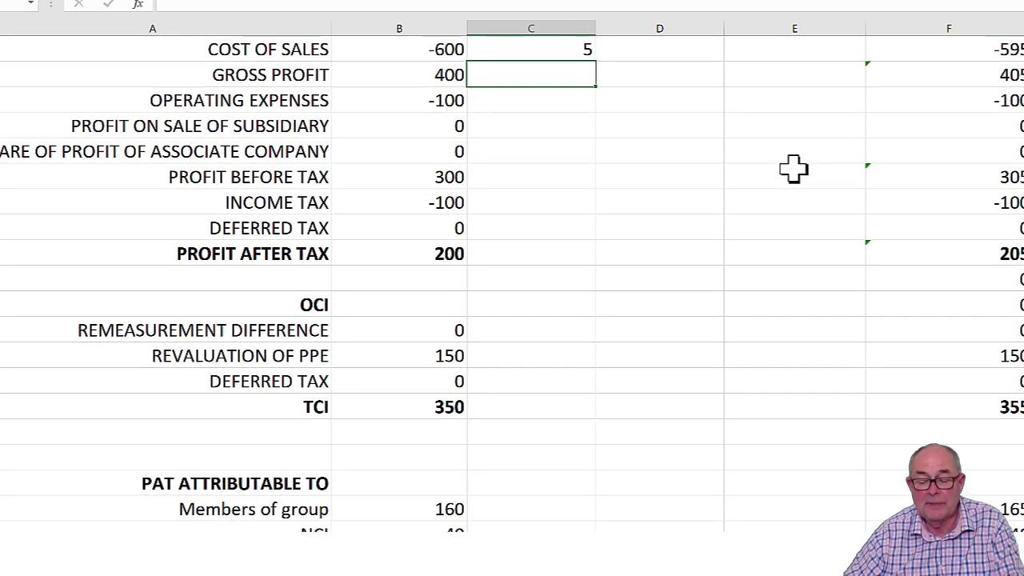
scroll(794, 168, "down", 2)
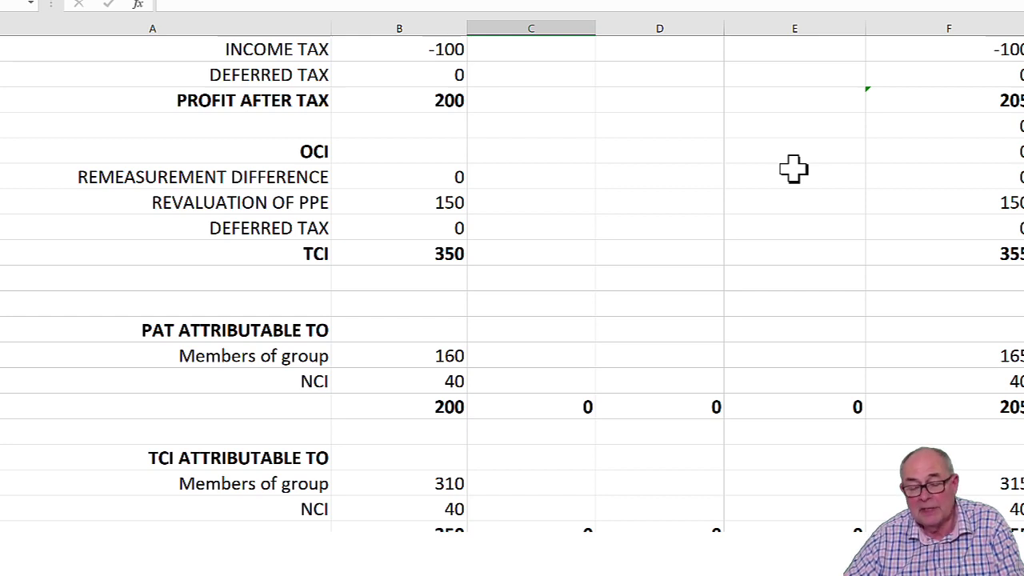
left_click(696, 208)
type("20")
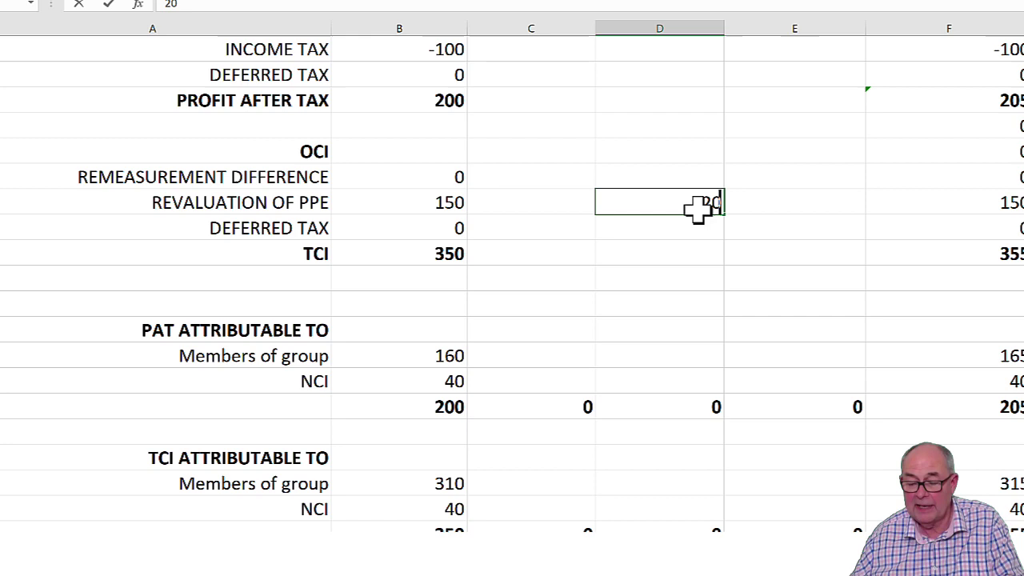
key("Return")
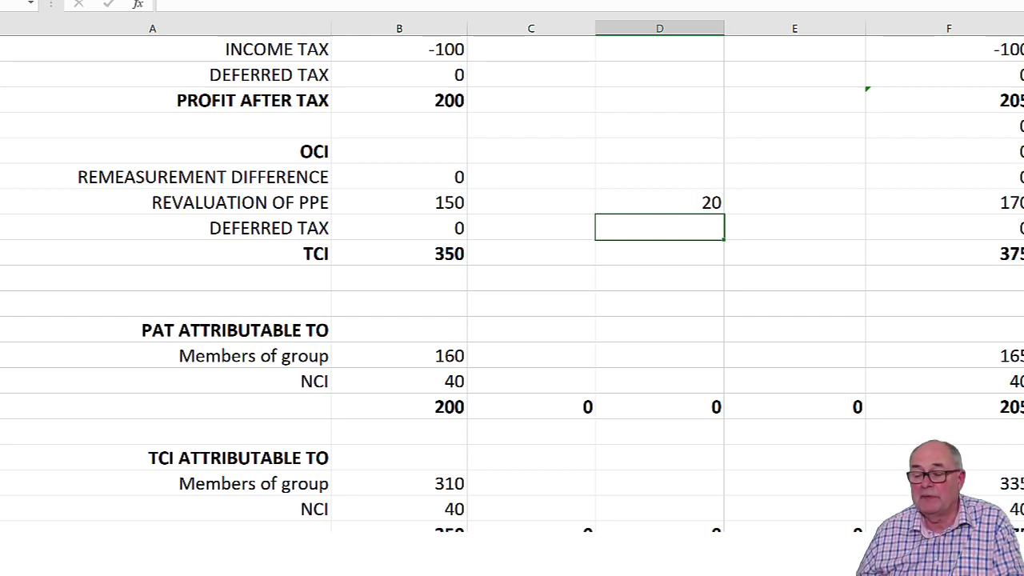
left_click(541, 243)
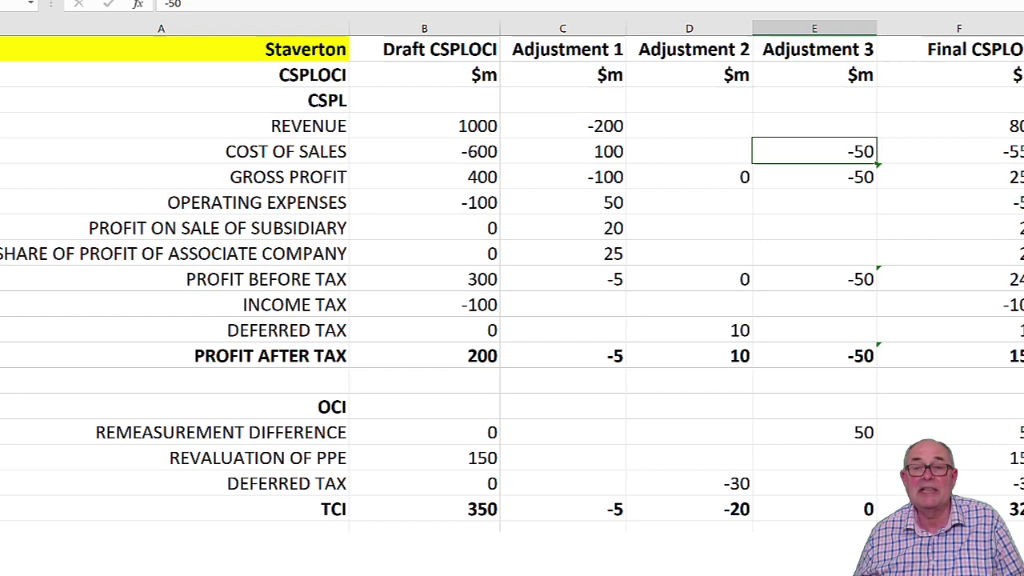
key("alt+Tab")
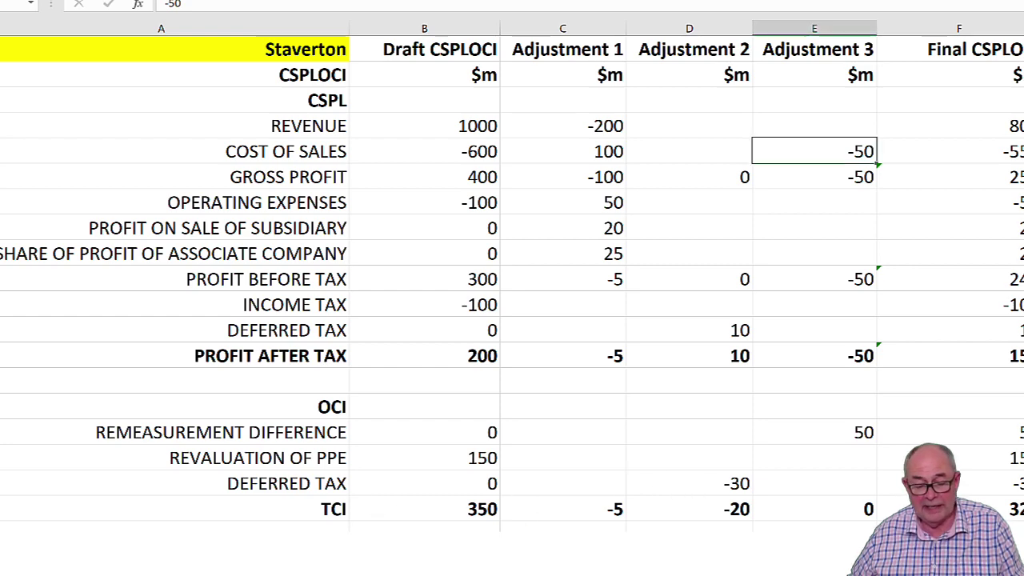
On the workings sheet, fill the three Transaction 1 derecognition figures 200, 100 and 50 yellow
key("ctrl+Page_Down")
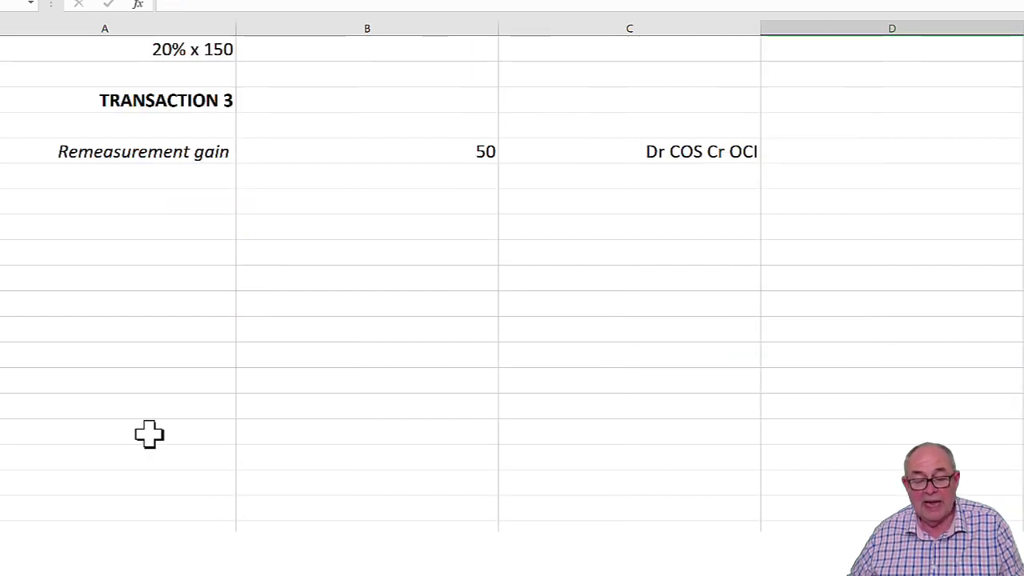
scroll(496, 233, "up", 6)
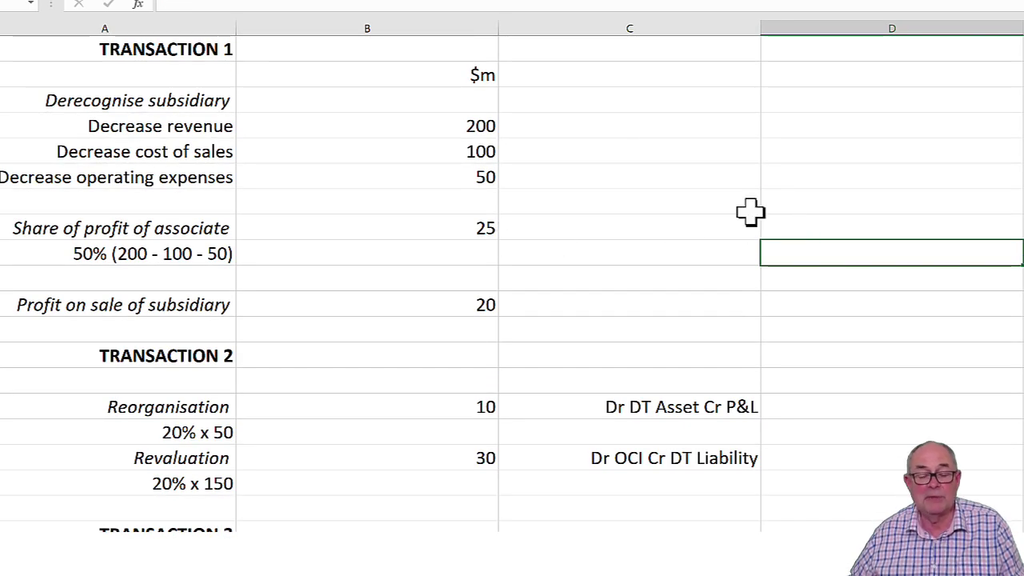
left_click_drag(447, 129, 451, 174)
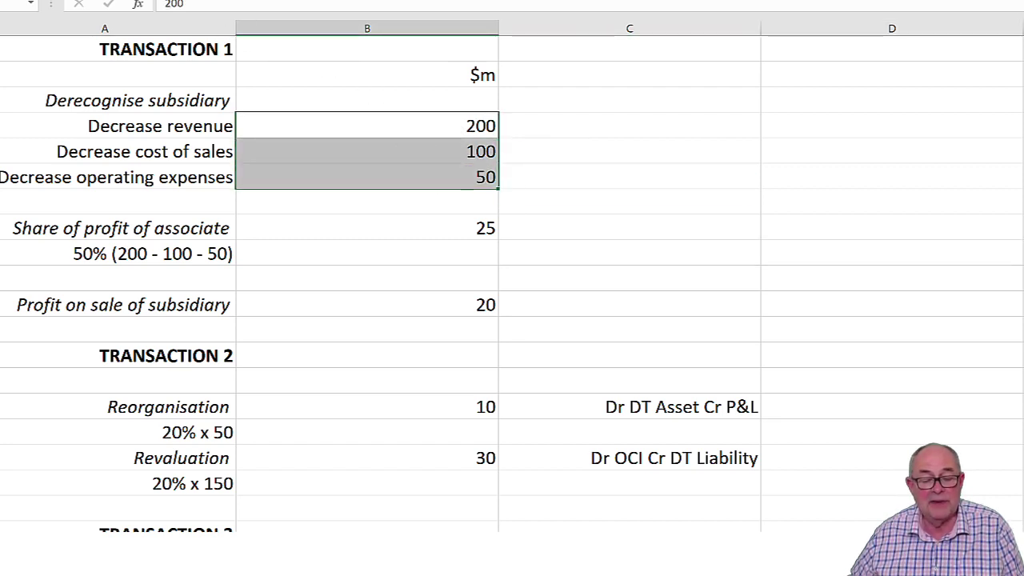
key("alt+h")
key("h")
key("Return")
left_click(894, 141)
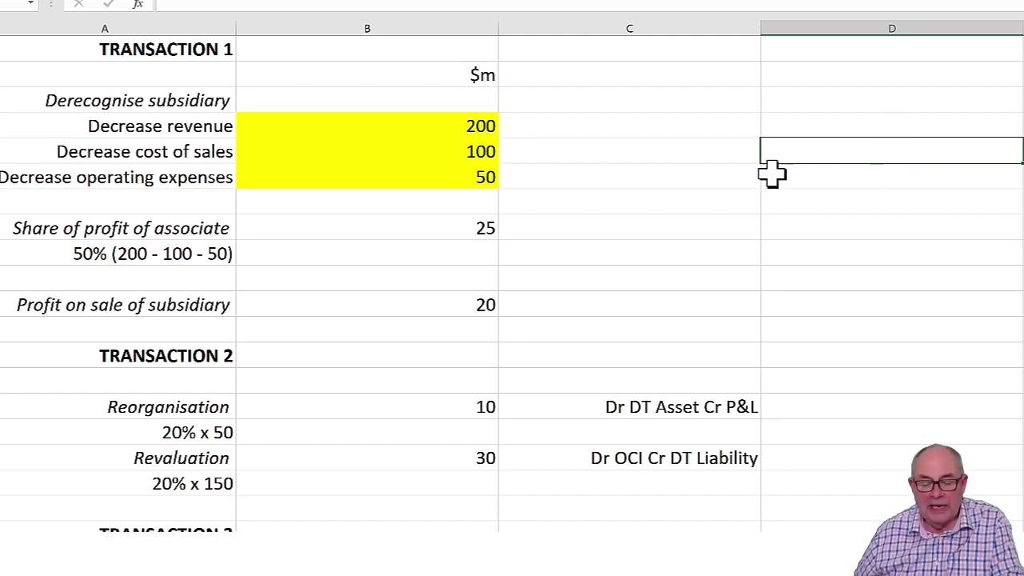
Highlight the 20 sale profit, the 50% (200 - 100 - 50) calculation and the 25 figure yellow
left_click(398, 307)
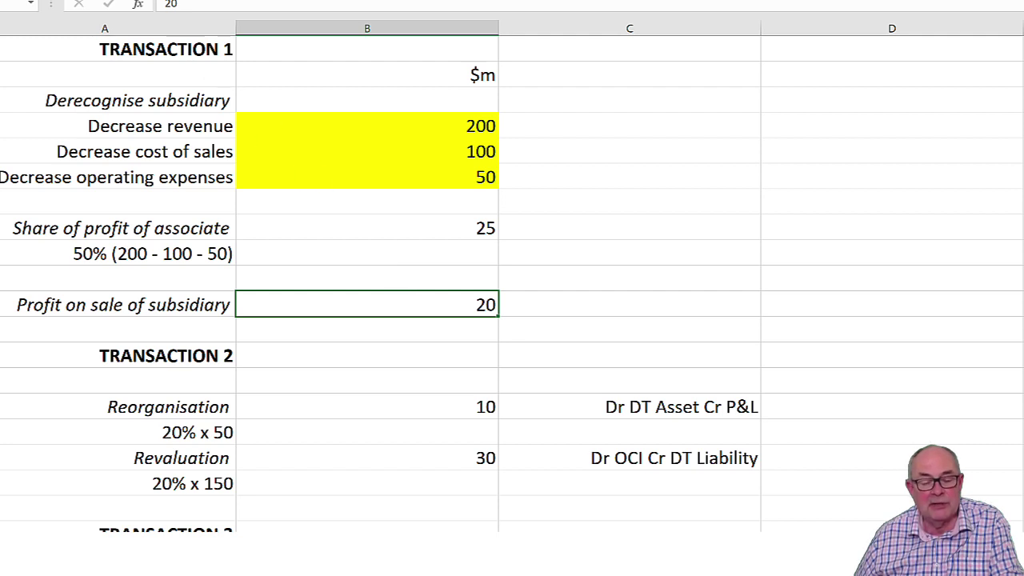
key("F4")
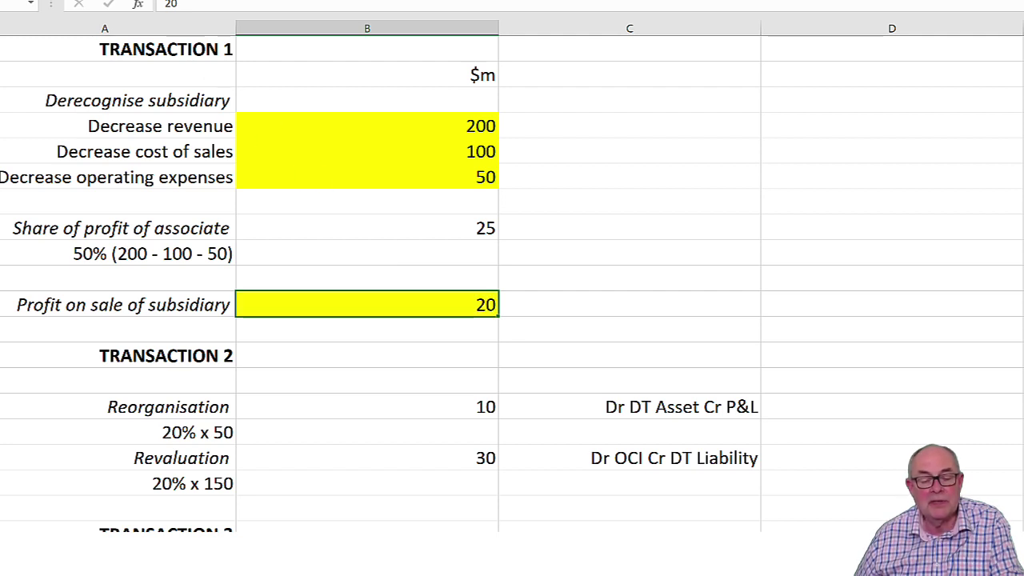
left_click(122, 254)
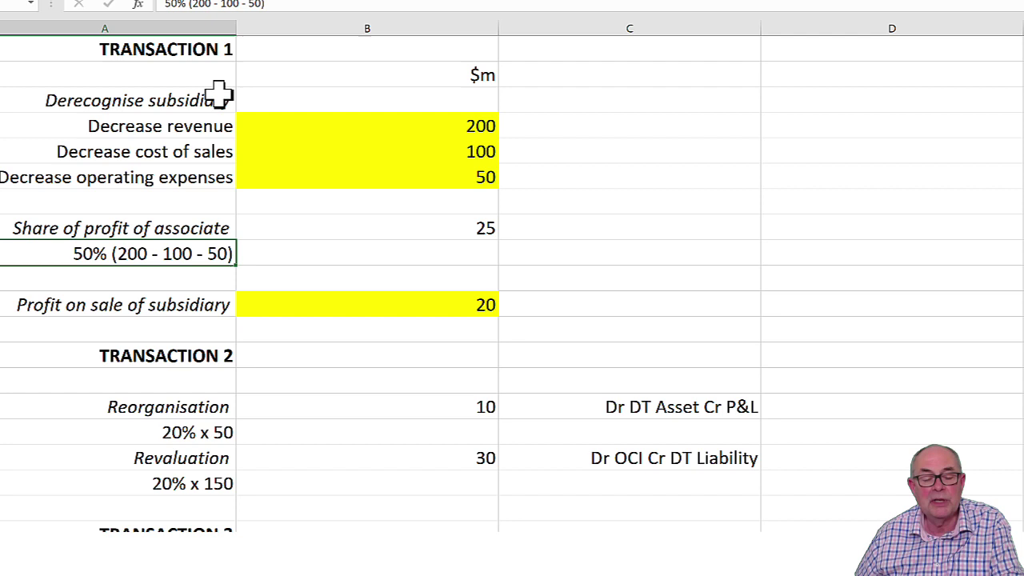
key("F4")
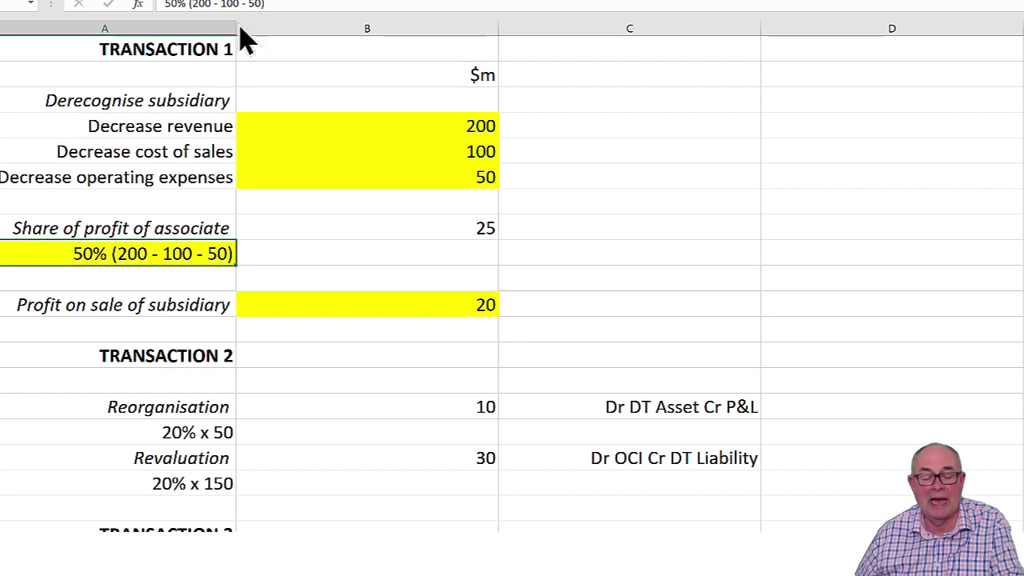
left_click(419, 230)
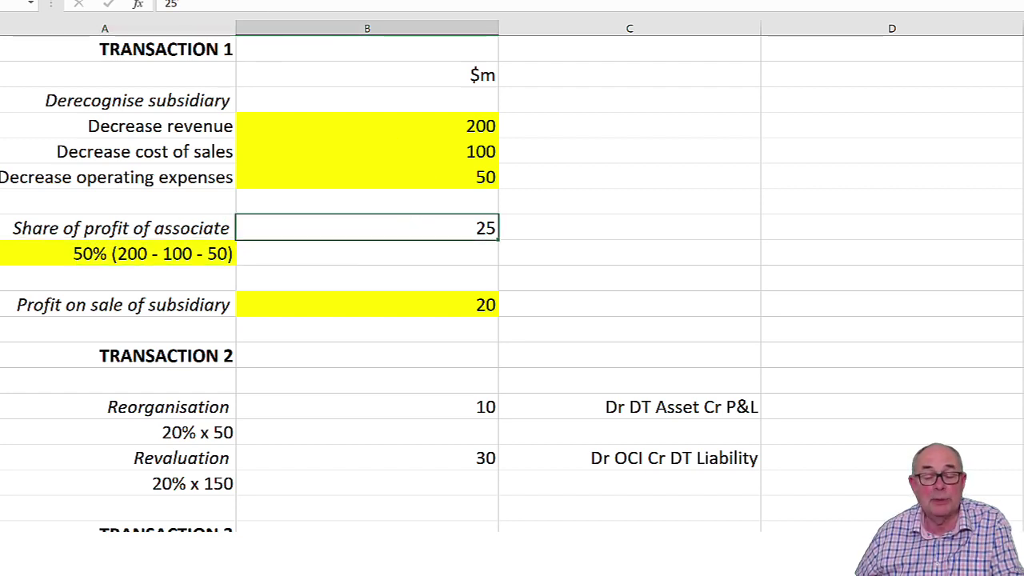
key("F4")
left_click(836, 250)
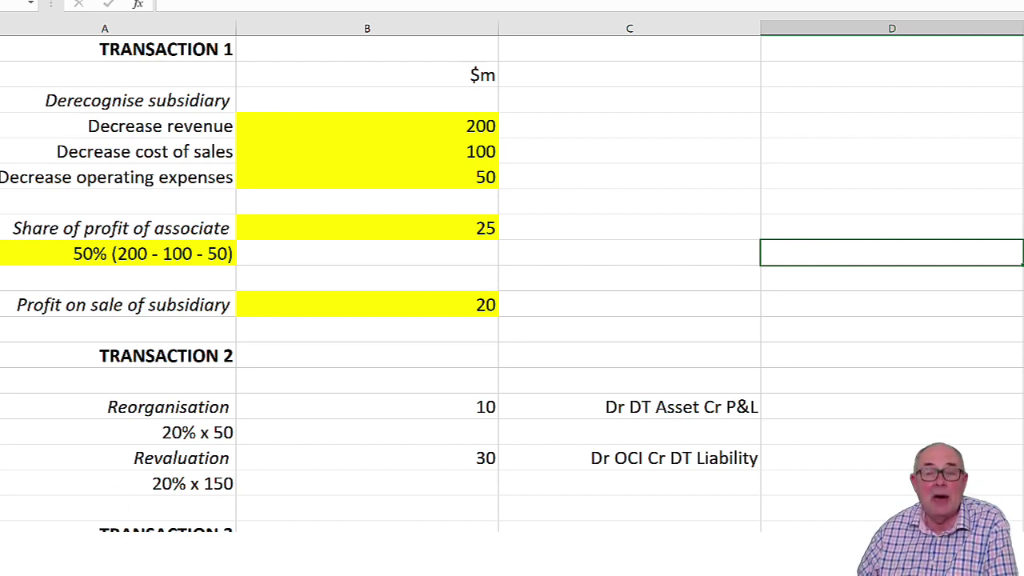
On CSPLOCI, highlight Adjustment 1 revenue -200, cost of sales 100 and operating expenses 50 yellow
key("ctrl+Page_Down")
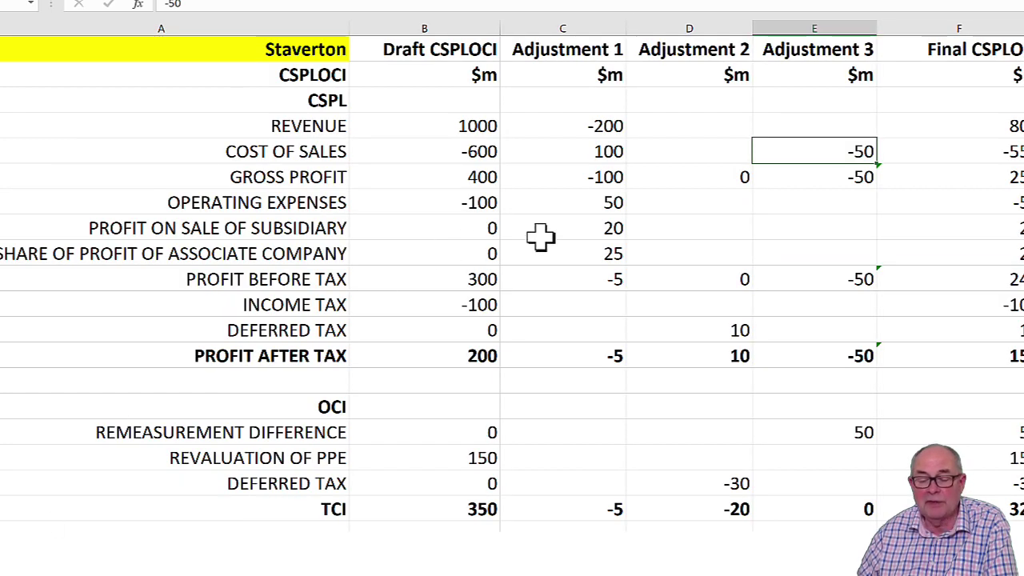
left_click(590, 126)
key("F4")
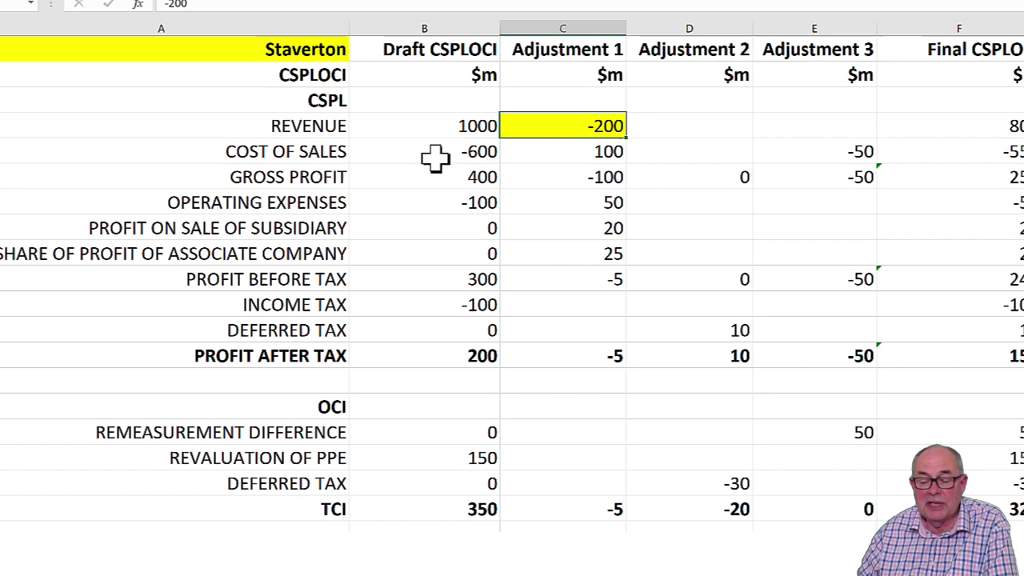
left_click(569, 171)
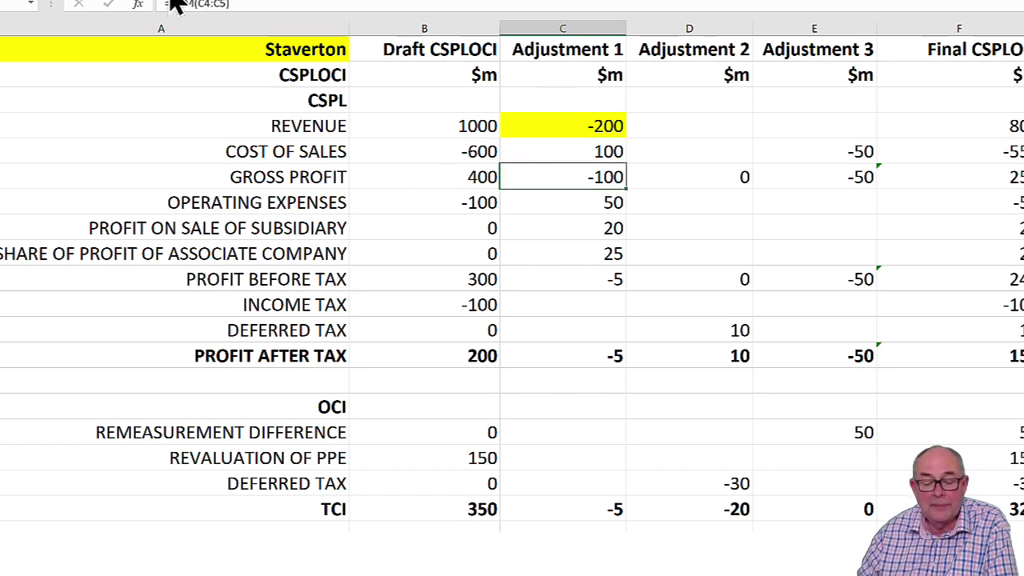
left_click(582, 153)
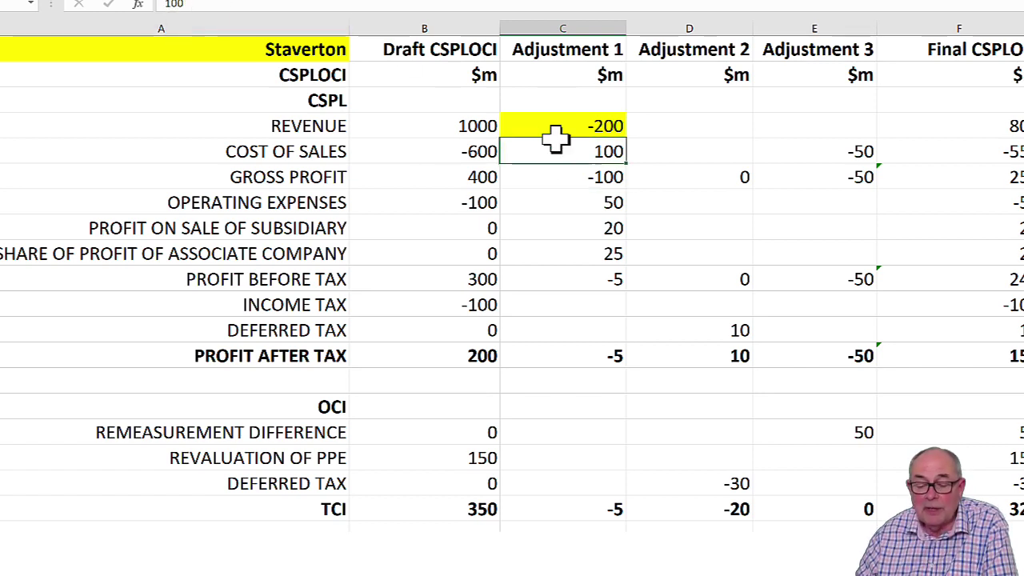
key("F4")
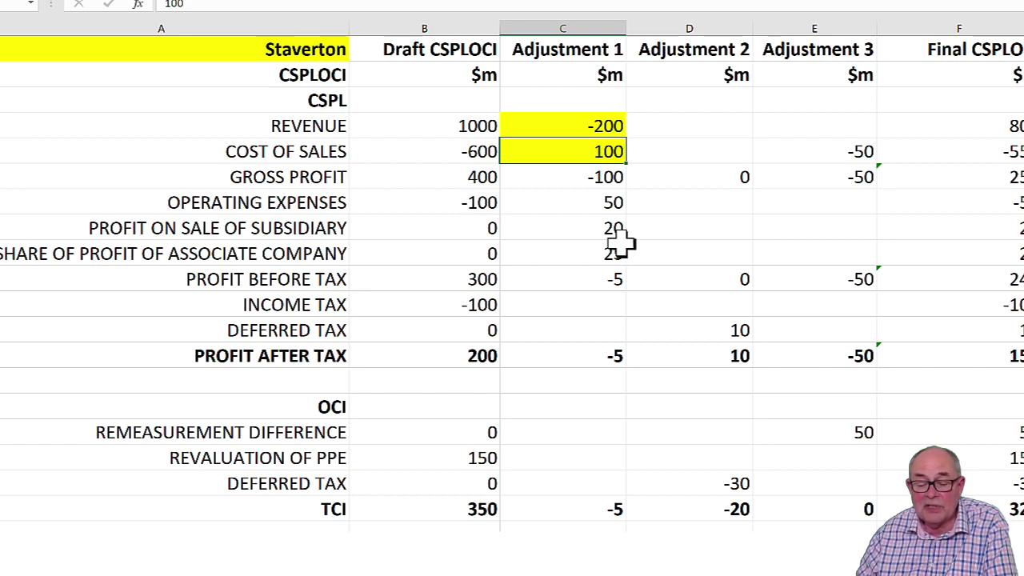
left_click(573, 208)
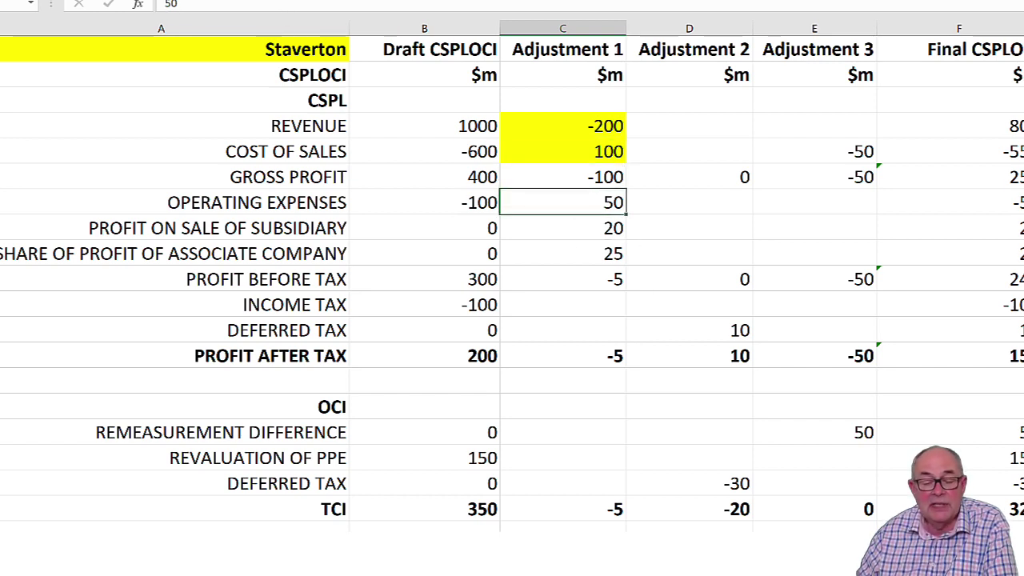
key("F4")
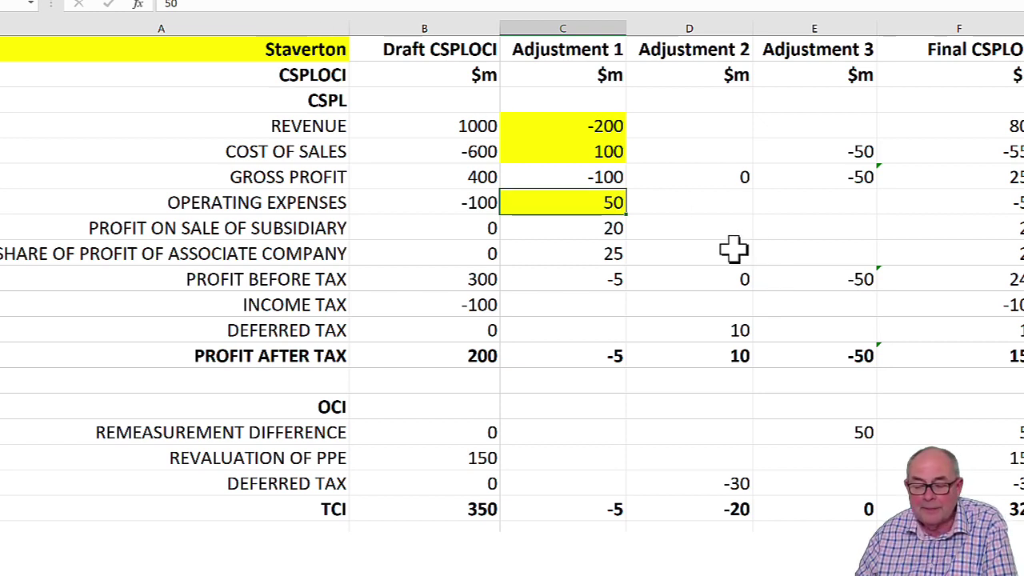
Apply the same yellow fill to the 25 associate profit and 20 subsidiary sale profit cells
left_click(593, 256)
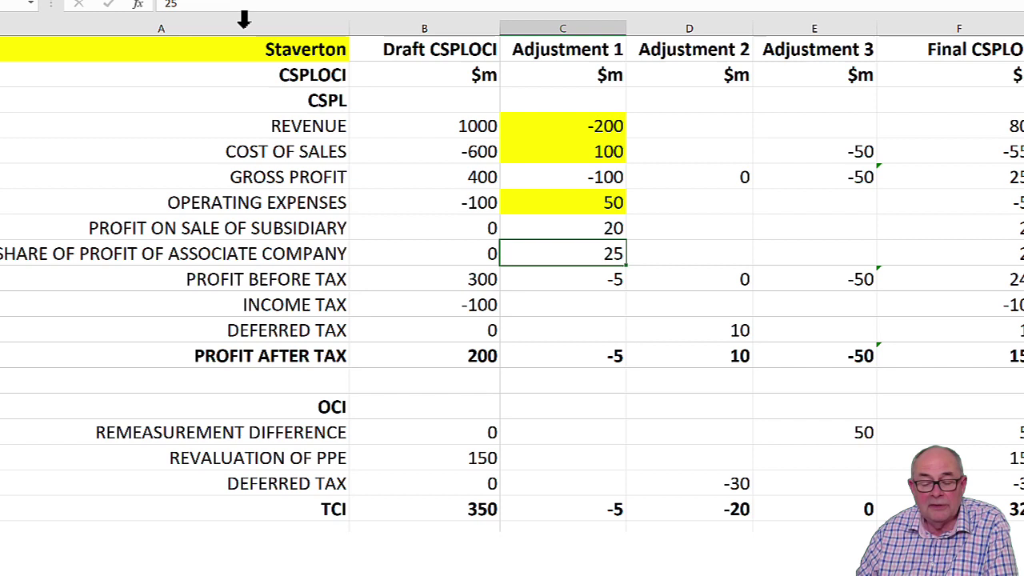
key("F4")
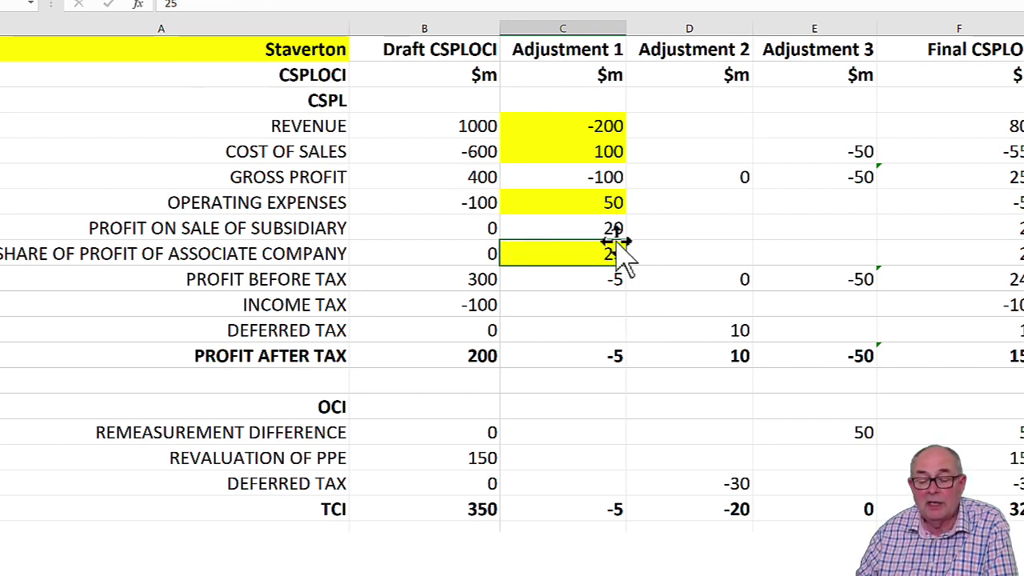
left_click(582, 233)
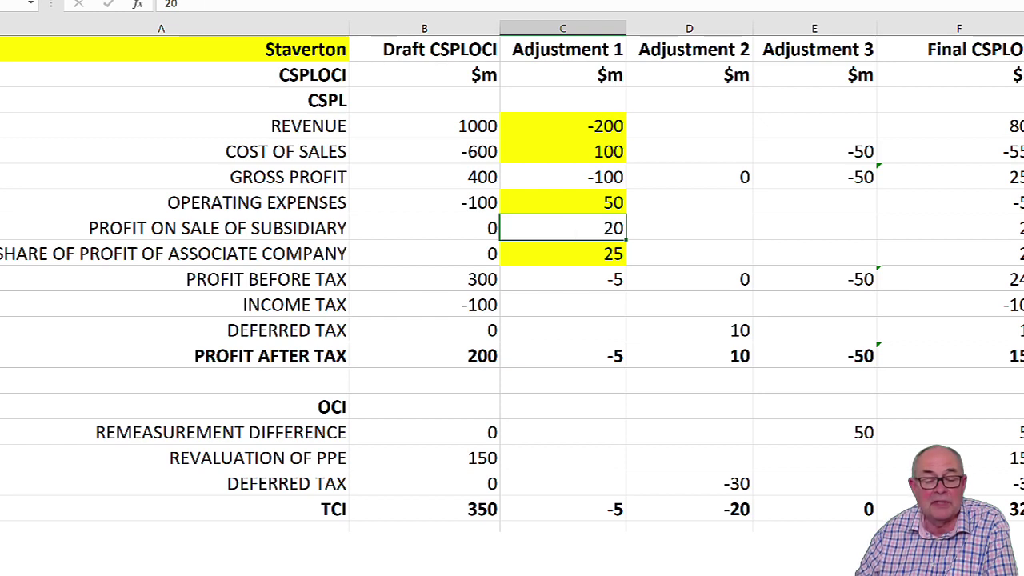
key("F4")
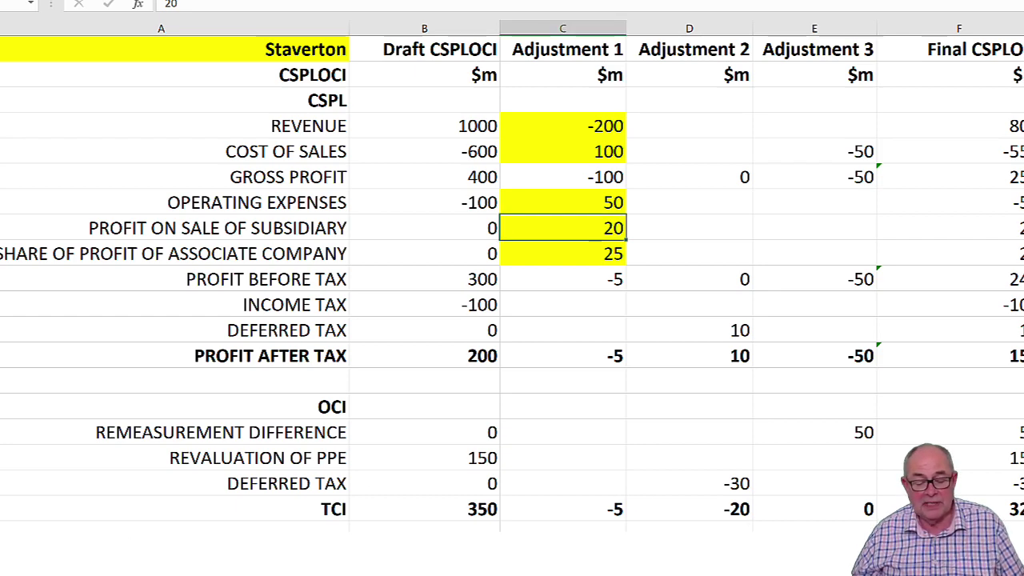
Fill the Transaction 2 Reorganisation 10 and Revaluation 30 workings cells yellow
key("ctrl+Page_Down")
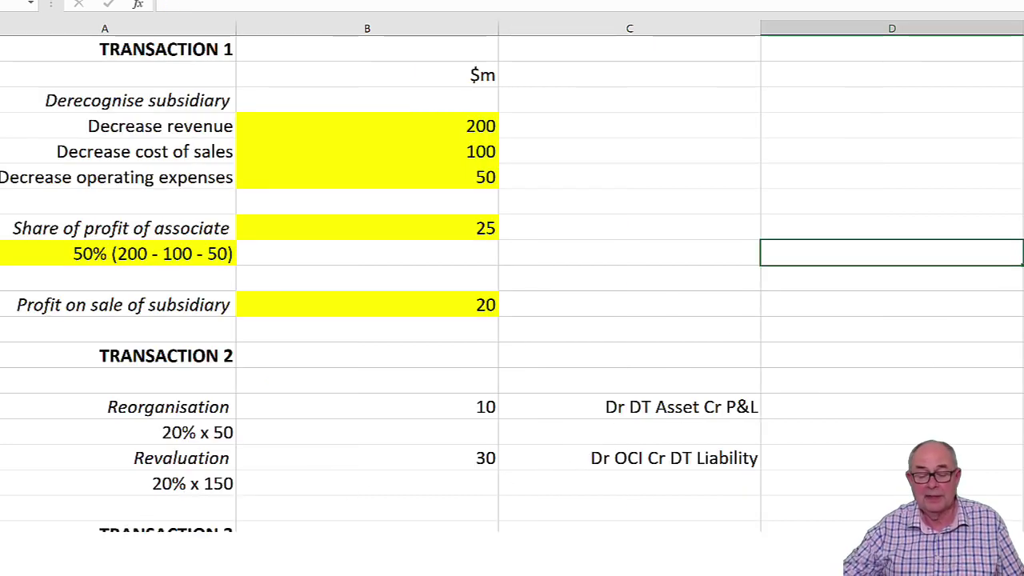
scroll(513, 280, "down", 3)
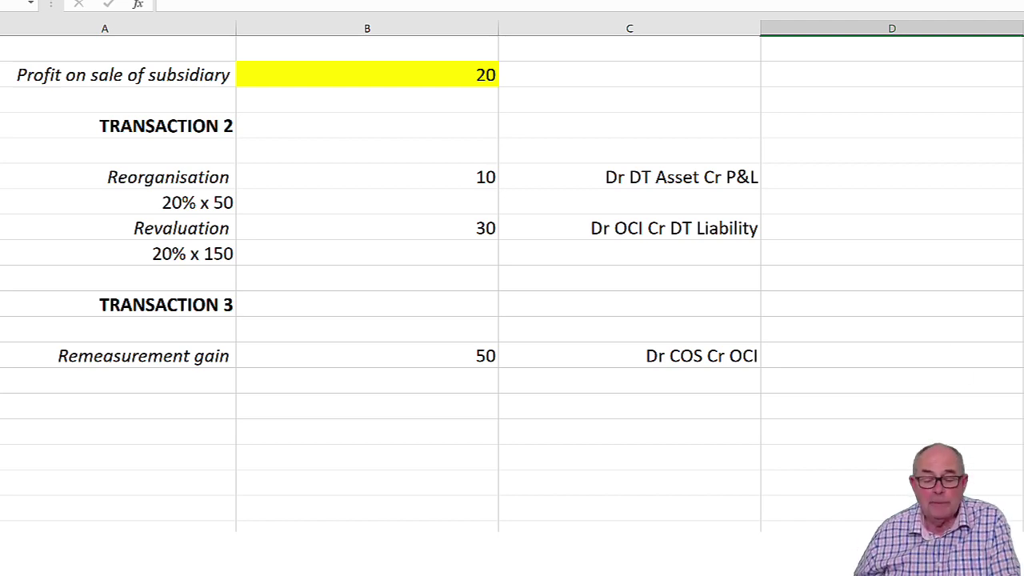
left_click(404, 165)
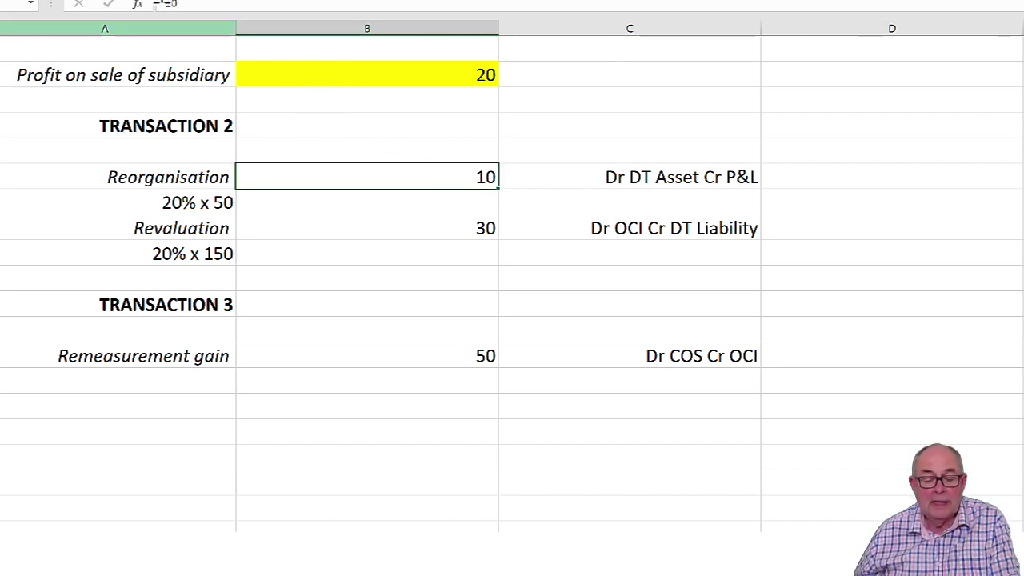
key("F4")
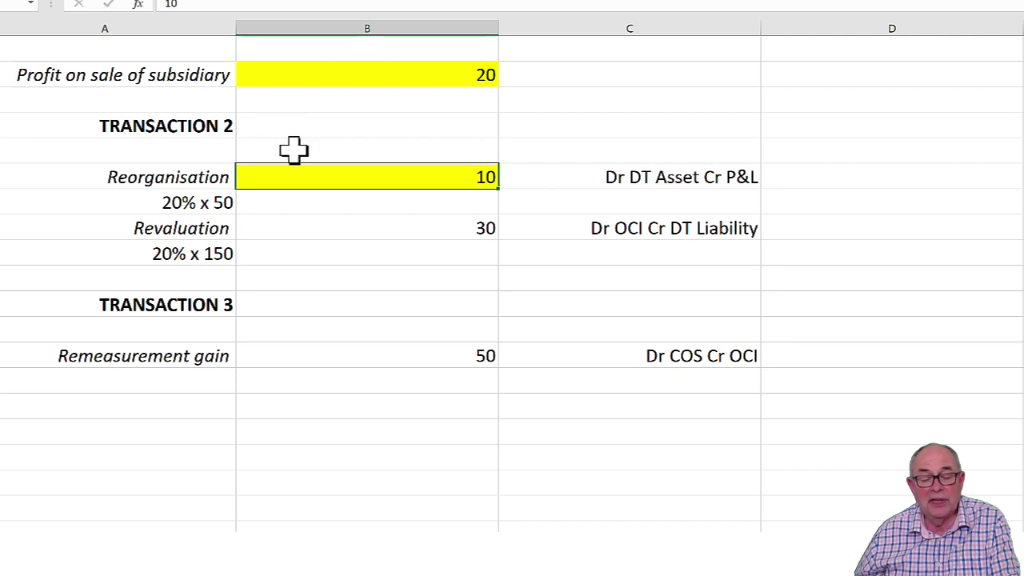
left_click(368, 227)
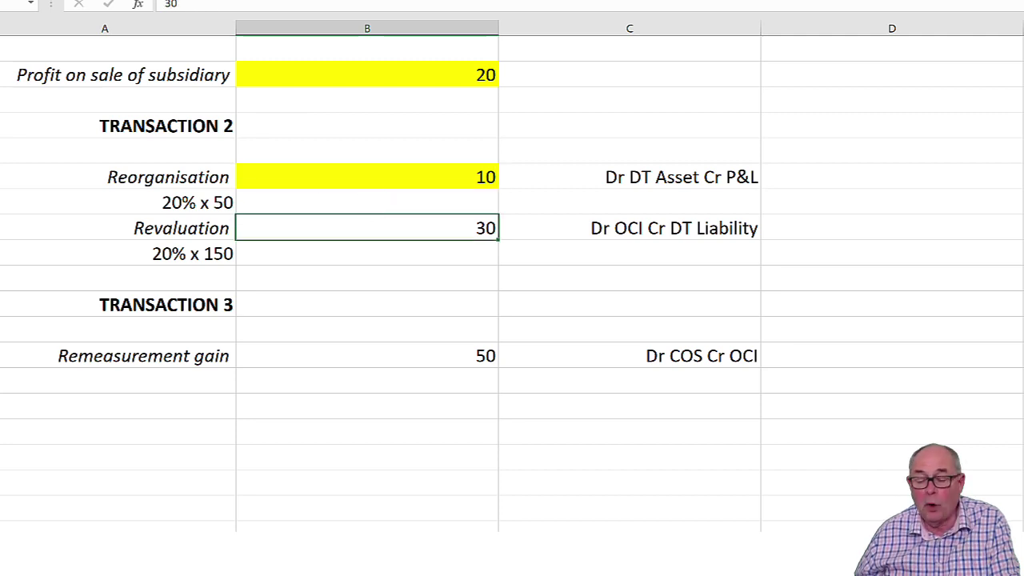
key("F4")
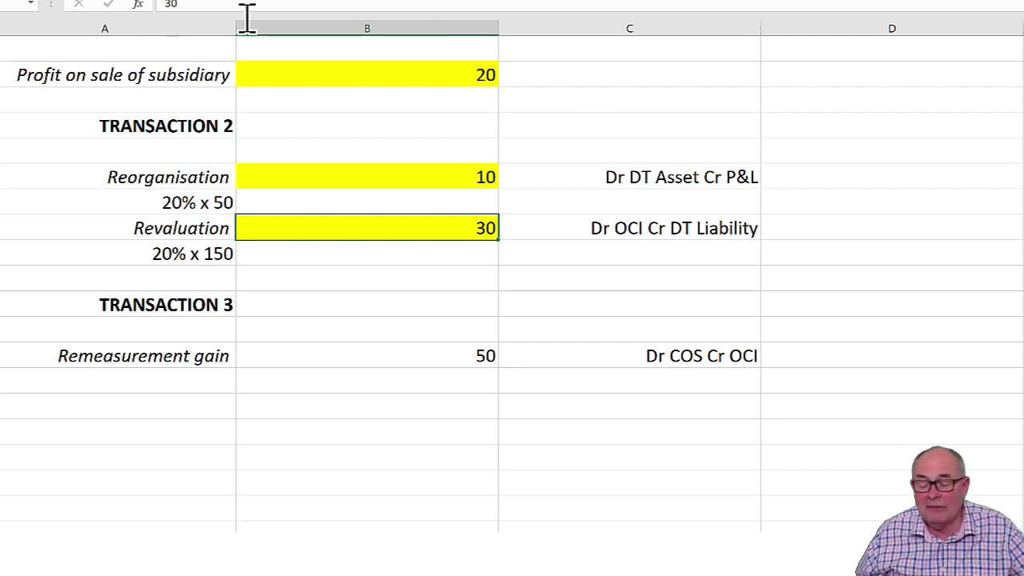
Fill the Dr DT Asset Cr P&L and Dr OCI Cr DT Liability journal cells yellow
left_click(663, 177)
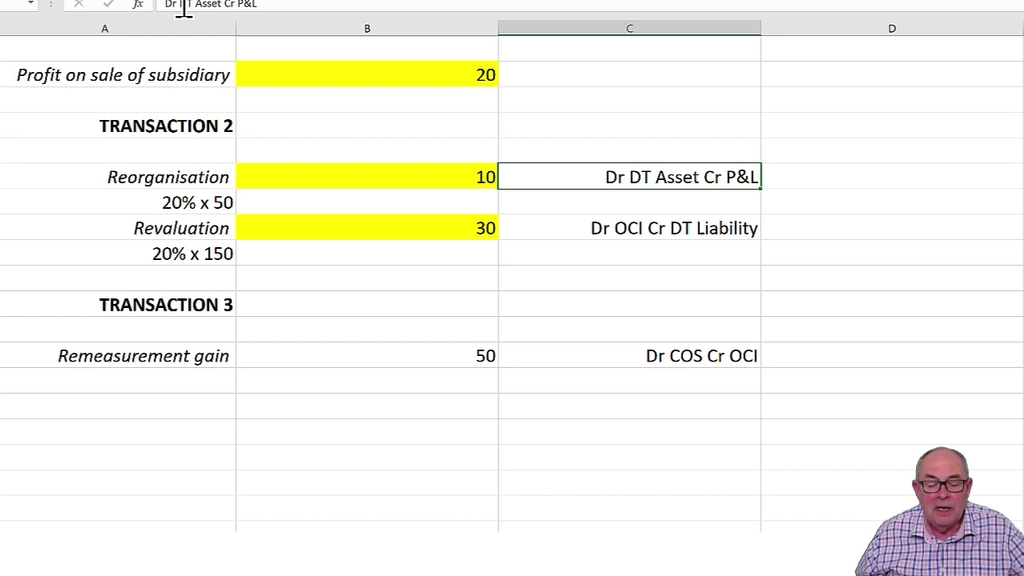
left_click(223, 4)
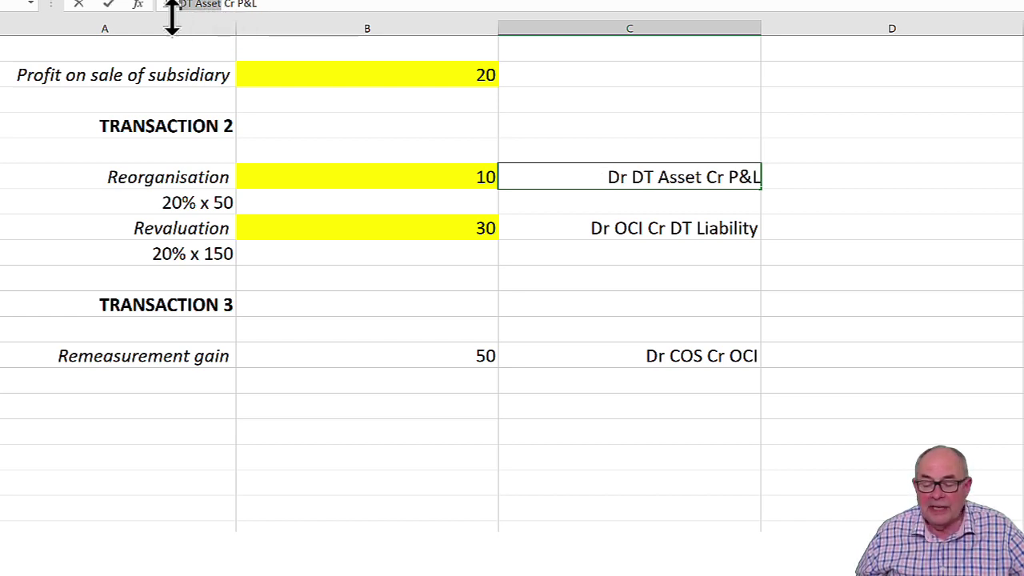
left_click(749, 125)
left_click(668, 178)
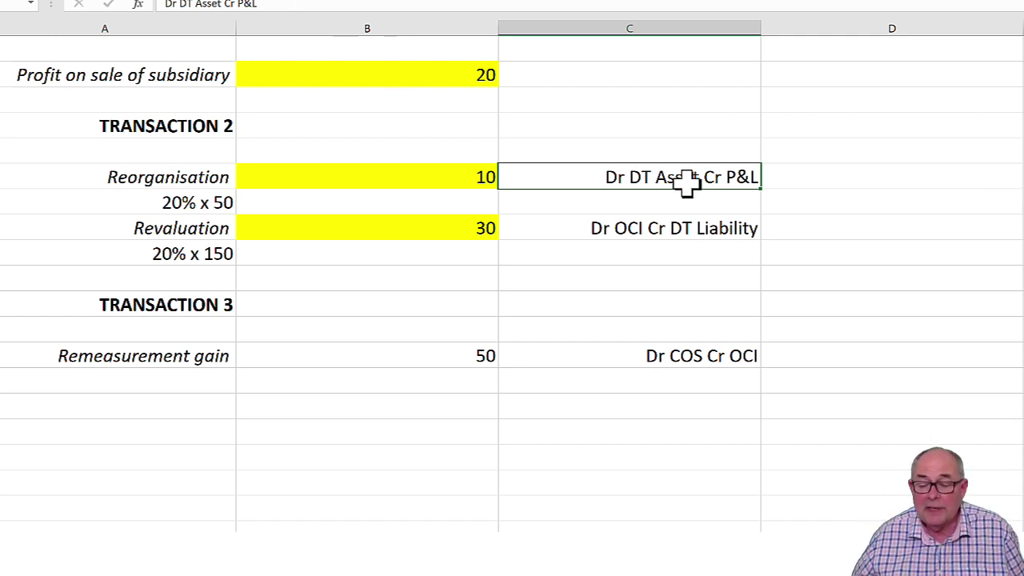
left_click(212, 1)
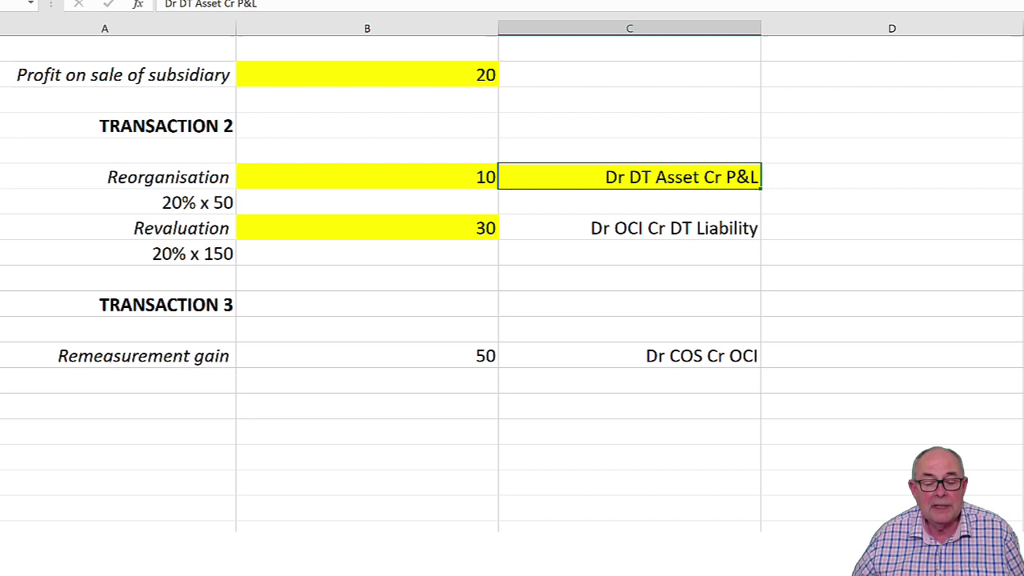
left_click(650, 228)
left_click(212, 1)
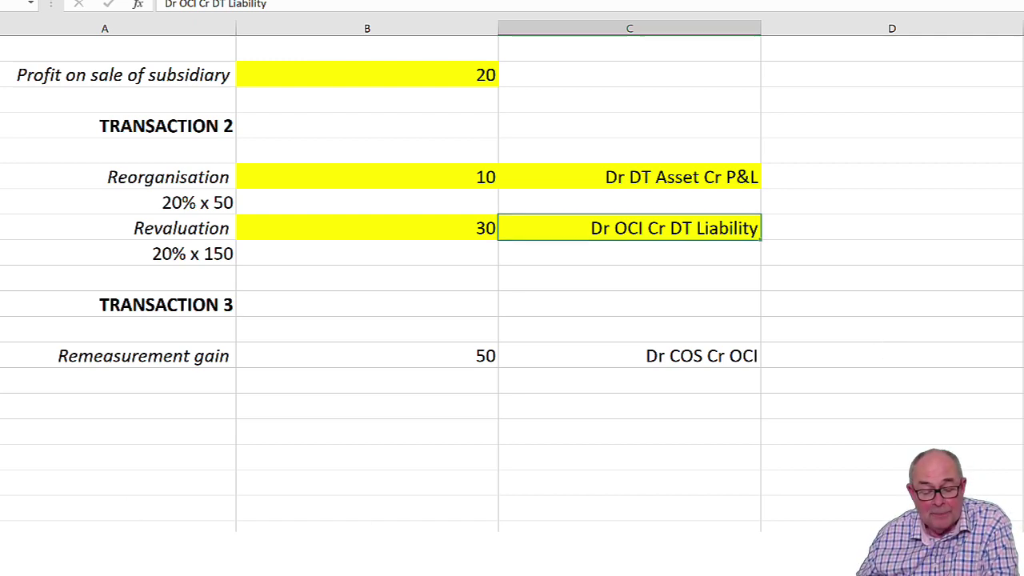
key("ctrl+Page_Up")
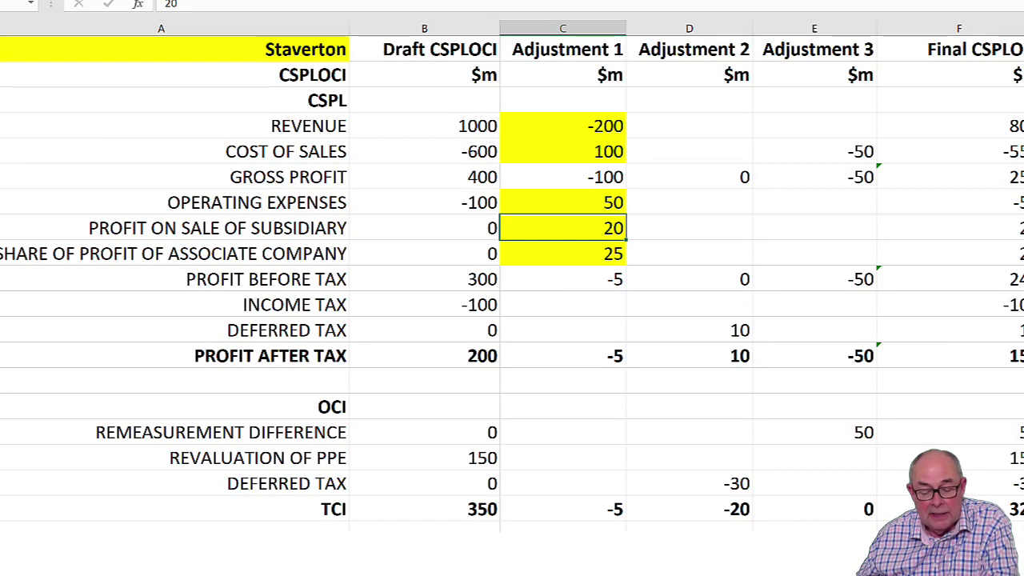
Apply yellow fill to the deferred tax 10 cell and the OCI deferred tax -30 cell
left_click(715, 332)
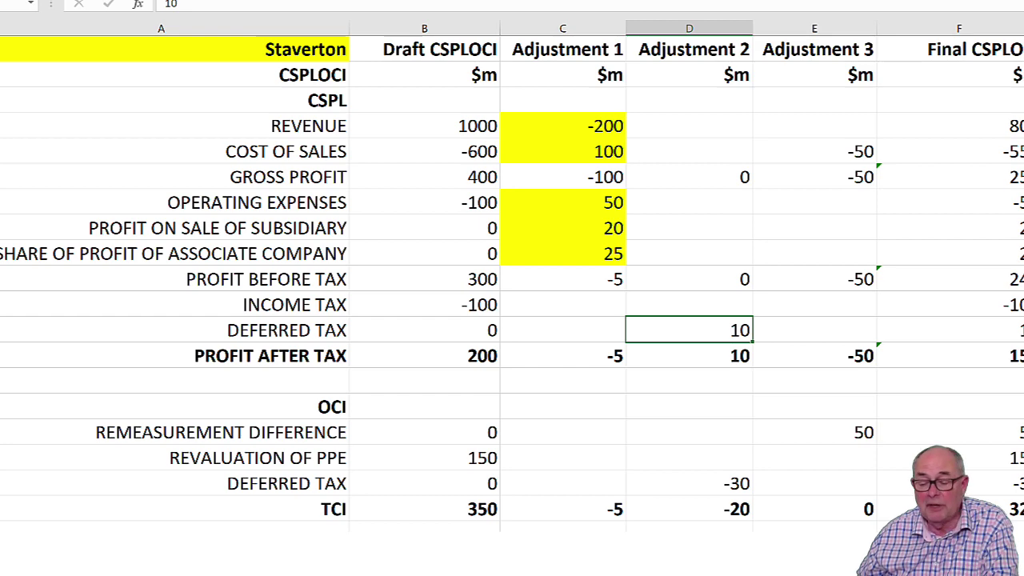
key("F4")
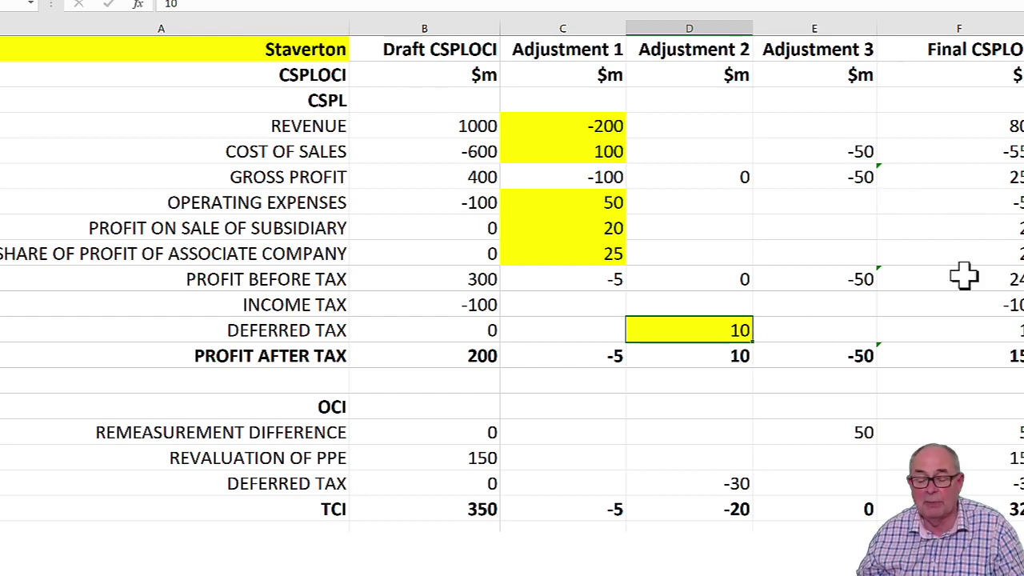
scroll(963, 274, "down", 1)
scroll(963, 274, "down", 1)
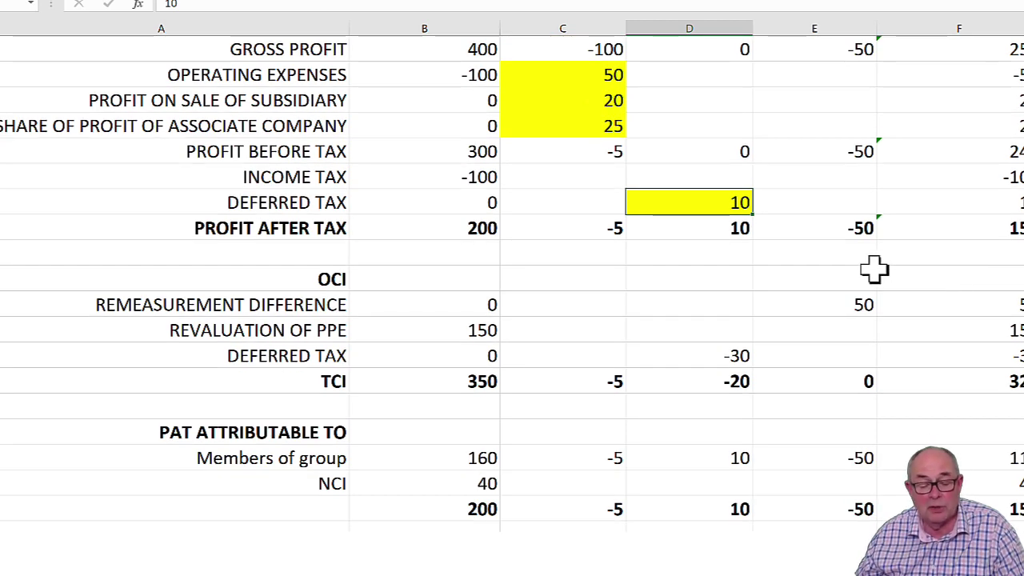
scroll(840, 280, "up", 1)
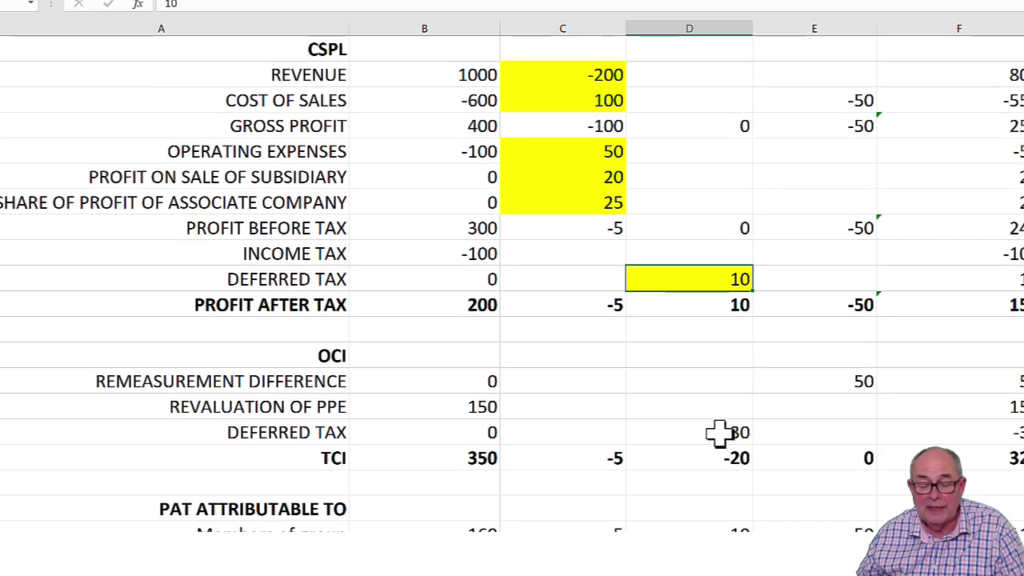
left_click(719, 432)
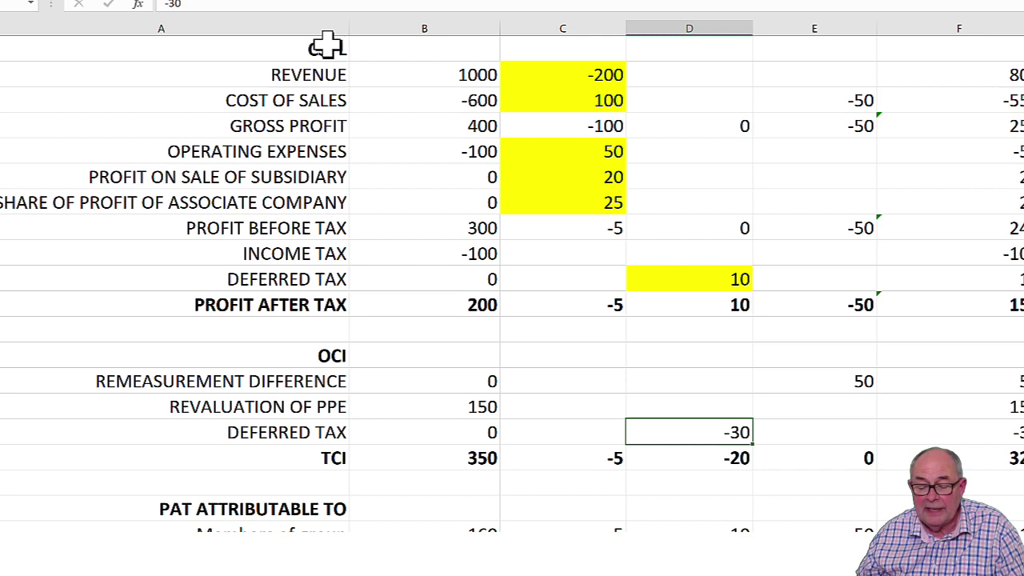
key("F4")
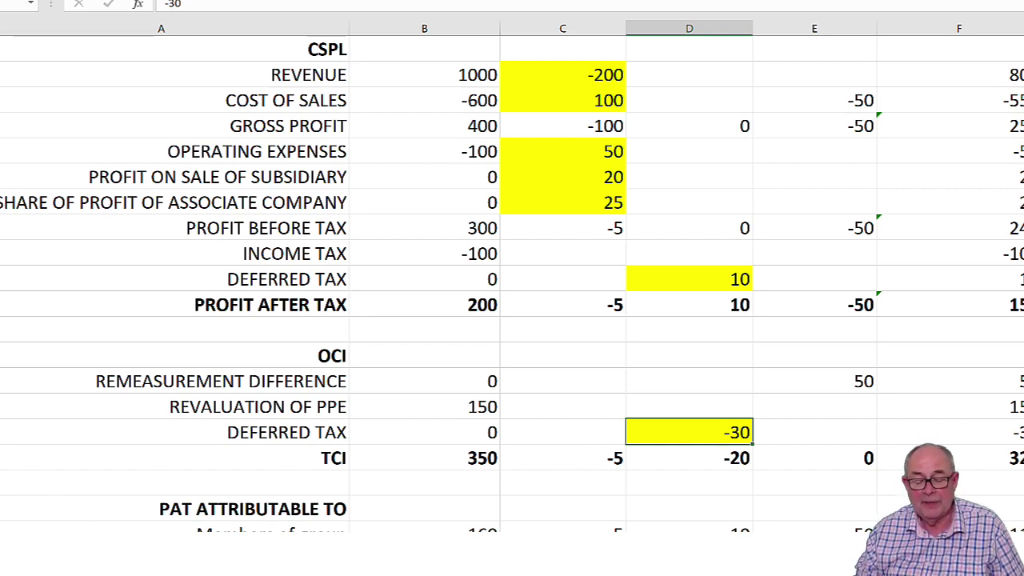
On the workings sheet, fill the Transaction 3 Dr COS Cr OCI journal cell yellow
left_click(104, 528)
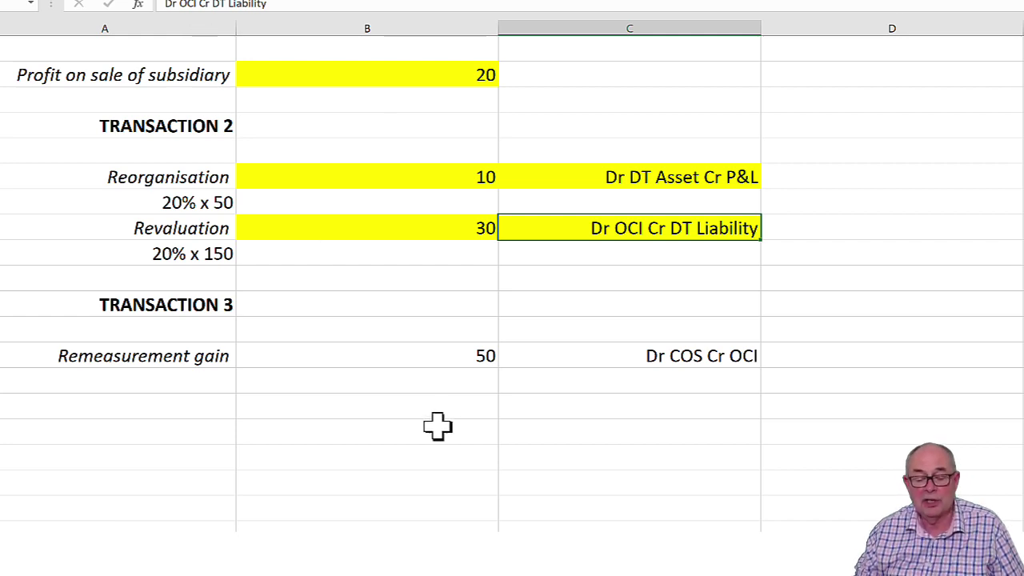
left_click(738, 356)
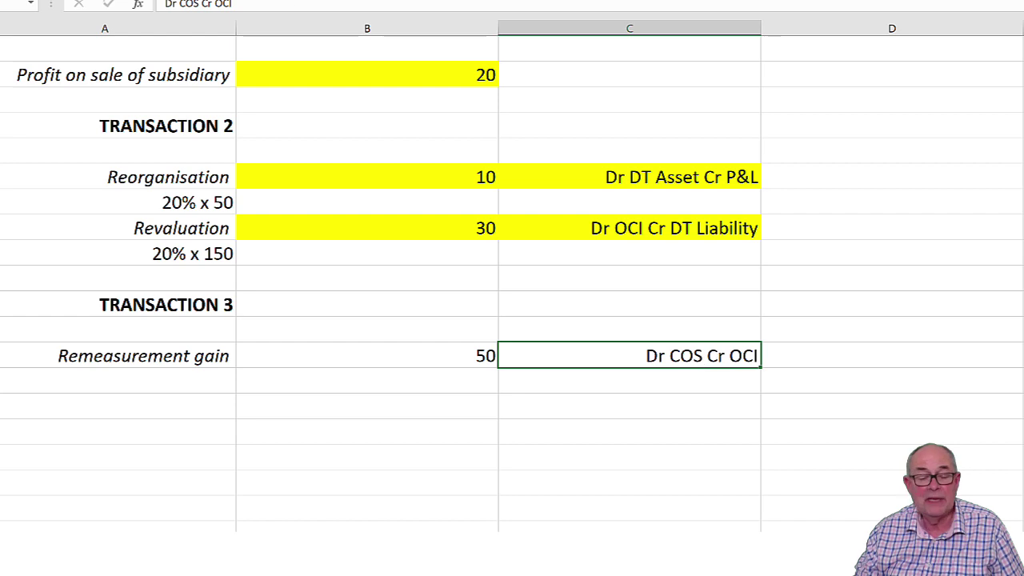
left_click(217, 2)
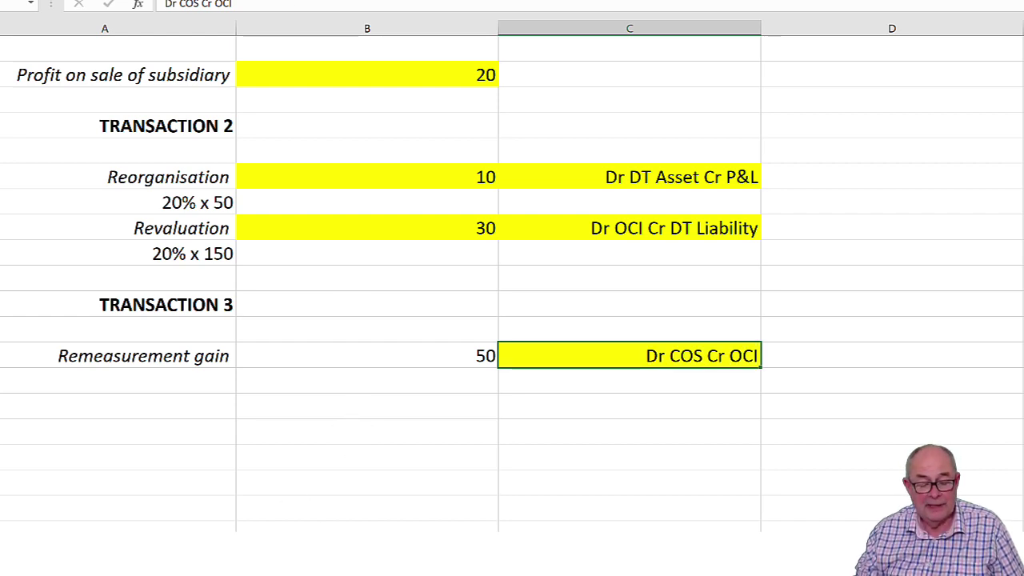
key("ctrl+Page_Down")
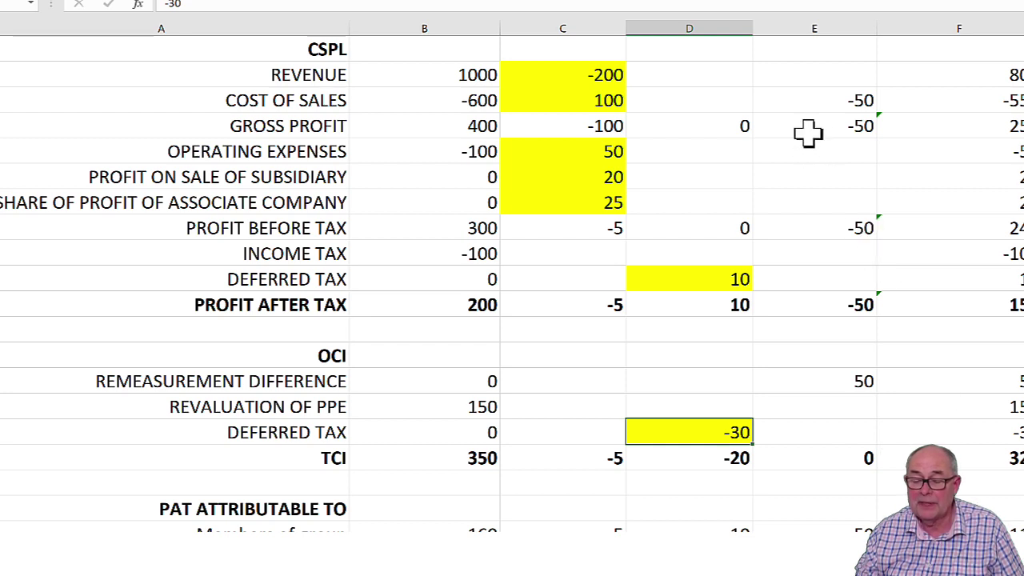
Fill the Adjustment 3 cost of sales -50 and remeasurement difference 50 cells yellow
left_click(793, 98)
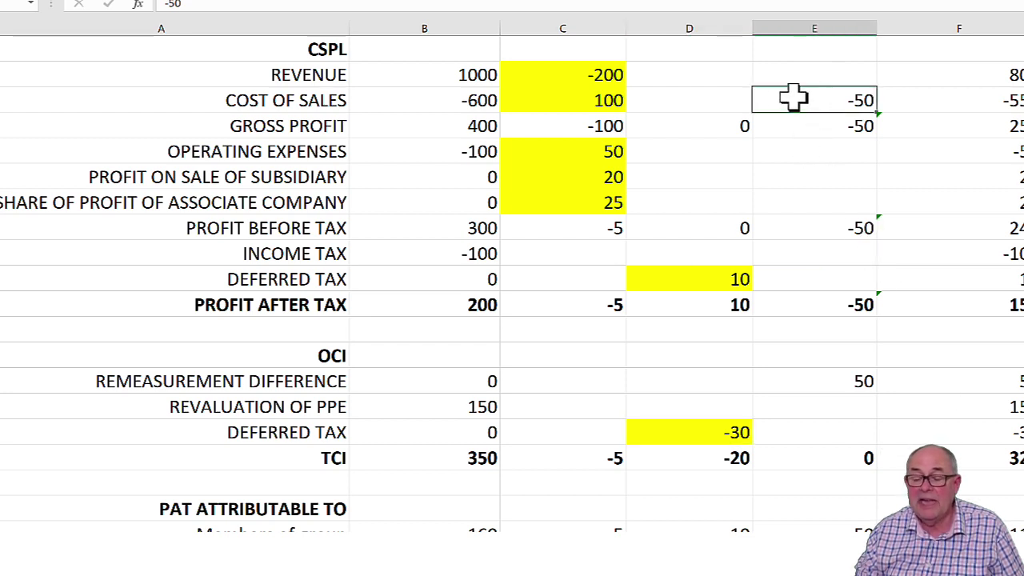
left_click(199, 2)
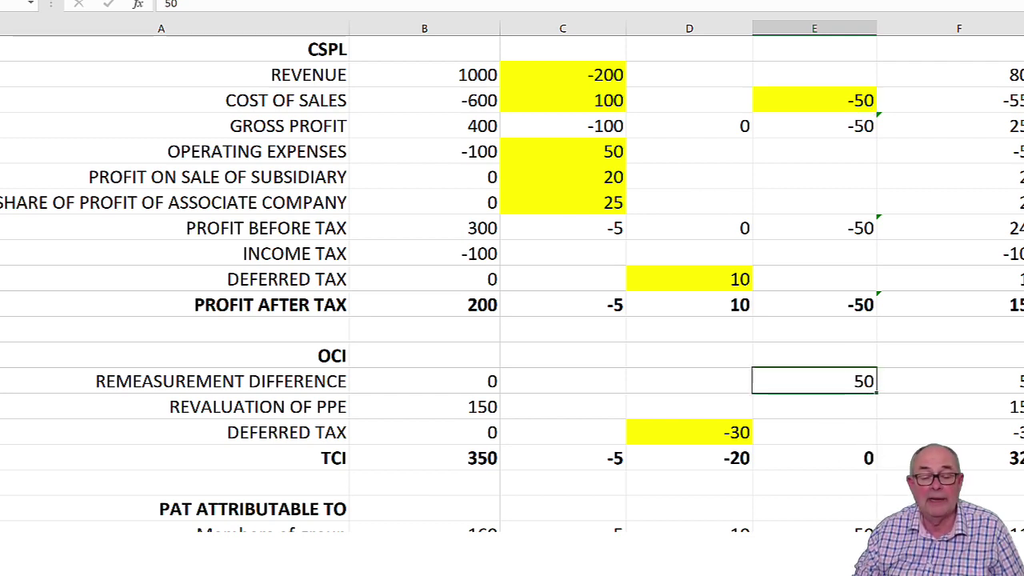
key("F4")
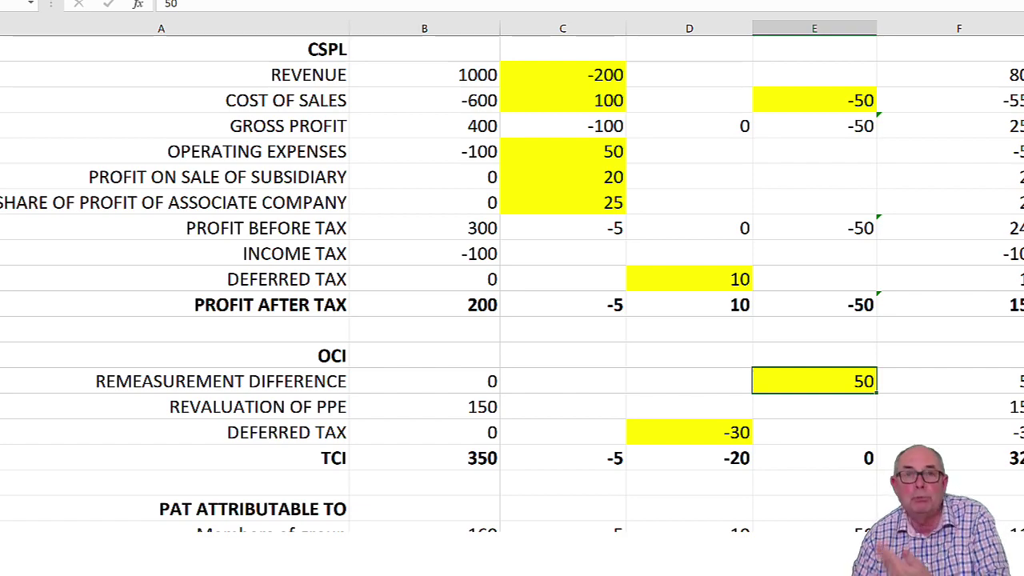
scroll(512, 284, "down", 3)
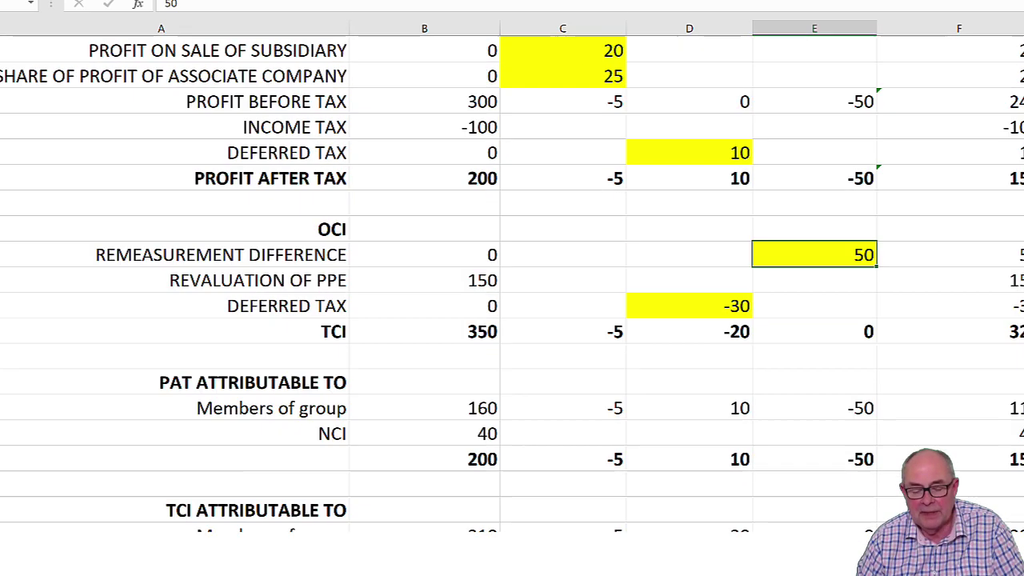
scroll(512, 284, "up", 1)
scroll(513, 284, "up", 3)
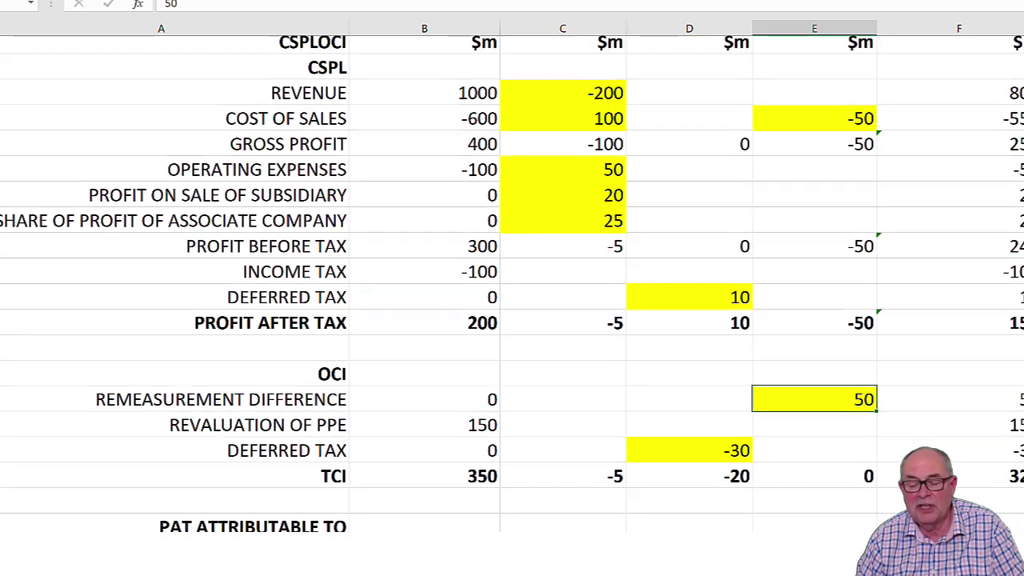